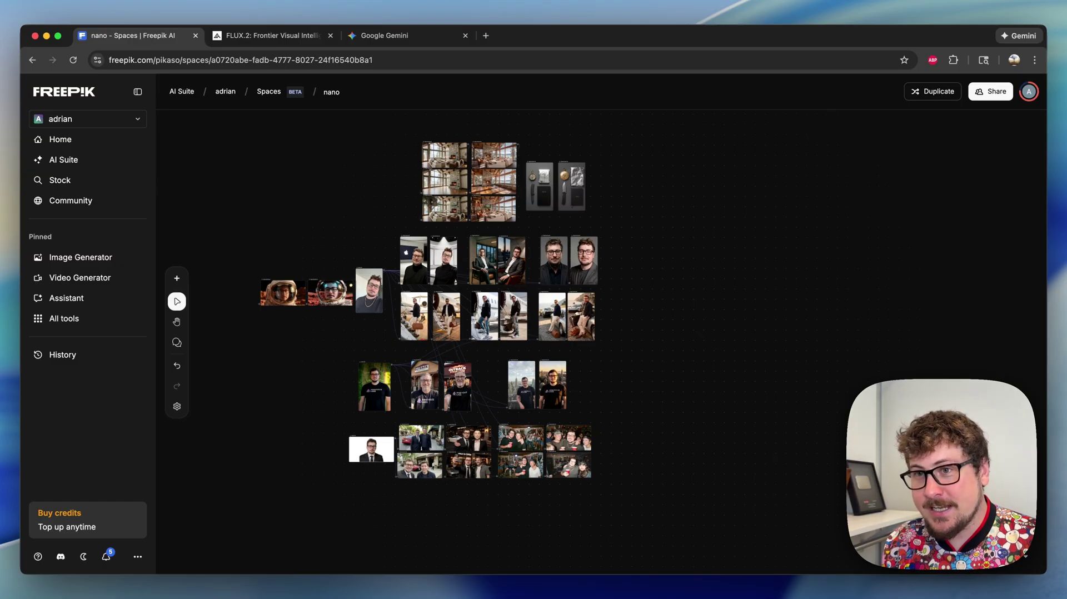
- Scroll the nano canvas over to the private-jet and sports-car portrait Image Generator nodes
{"action": "scroll", "coordinate": [387, 286], "scroll_direction": "up", "scroll_amount": 10}
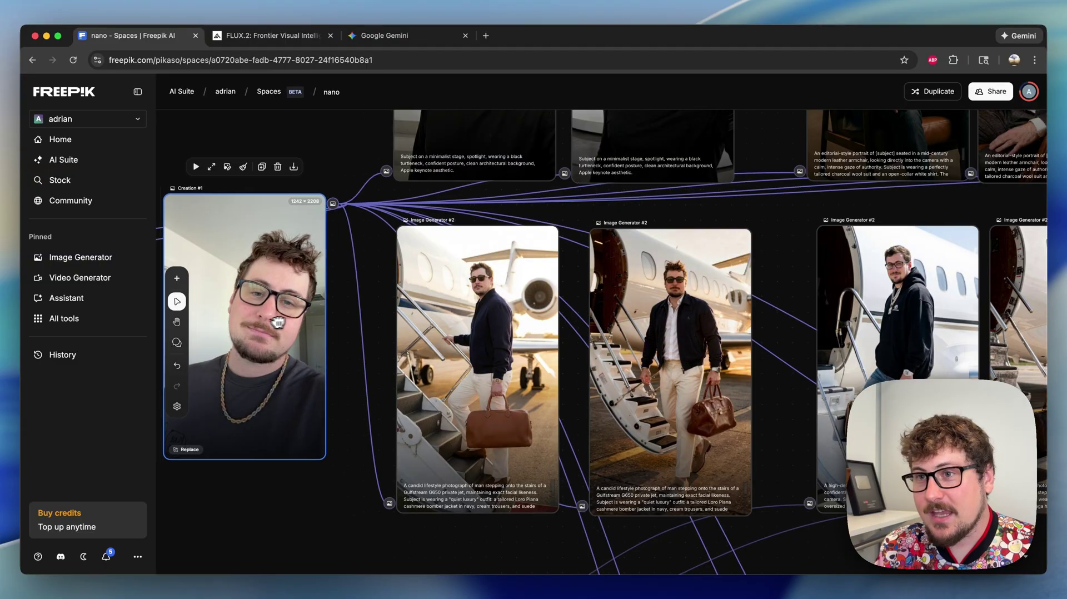
{"action": "scroll", "coordinate": [731, 441], "scroll_direction": "right", "scroll_amount": 10}
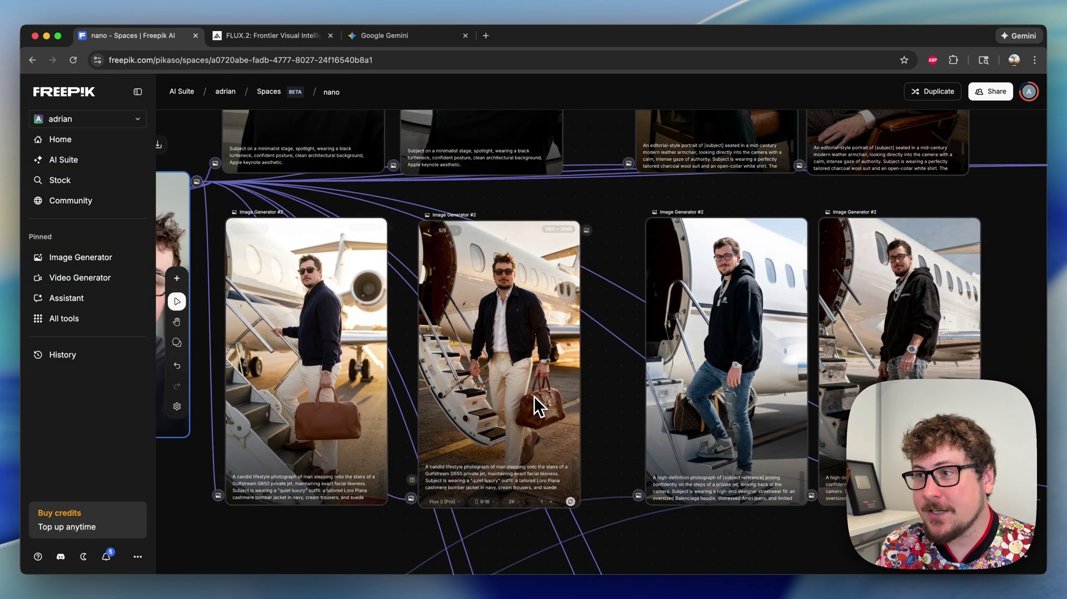
{"action": "scroll", "coordinate": [777, 444], "scroll_direction": "right", "scroll_amount": 5}
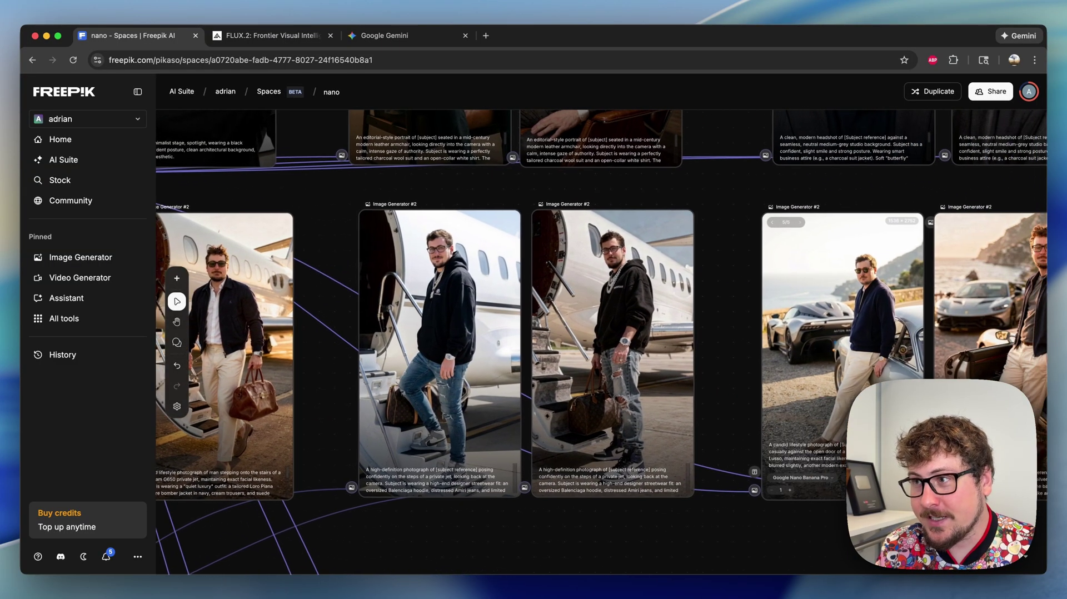
{"action": "scroll", "coordinate": [778, 444], "scroll_direction": "right", "scroll_amount": 5}
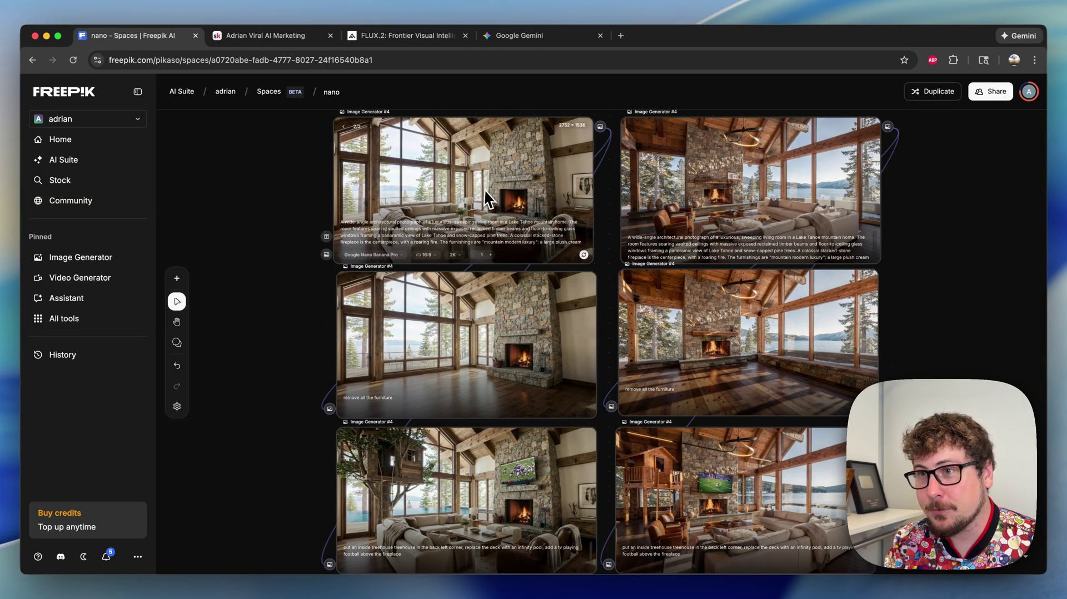
{"action": "left_click_drag", "start_coordinate": [488, 196], "coordinate": [490, 183]}
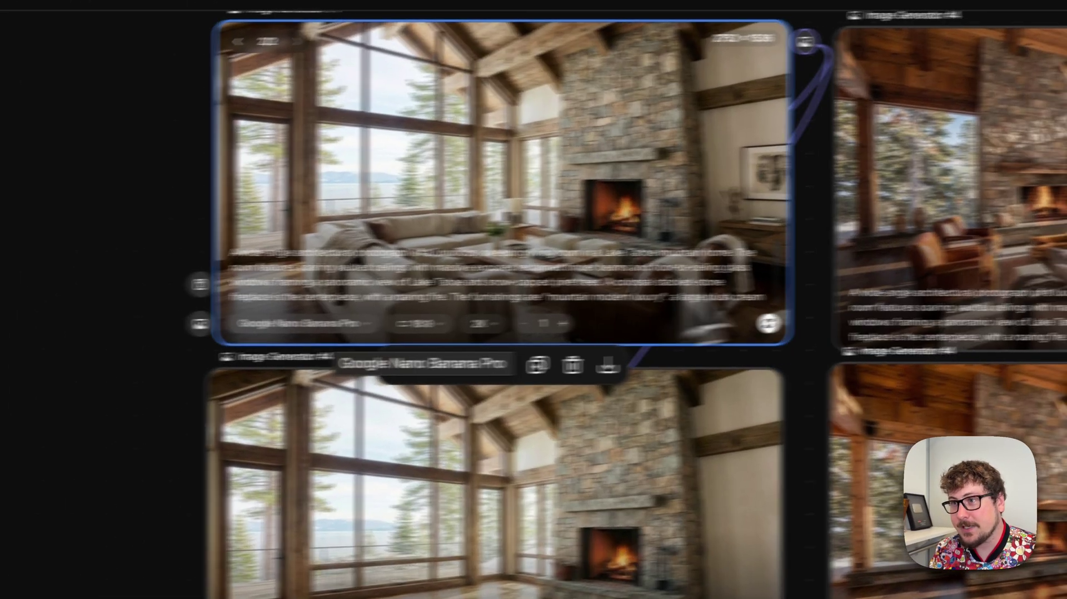
{"action": "left_click", "coordinate": [941, 270]}
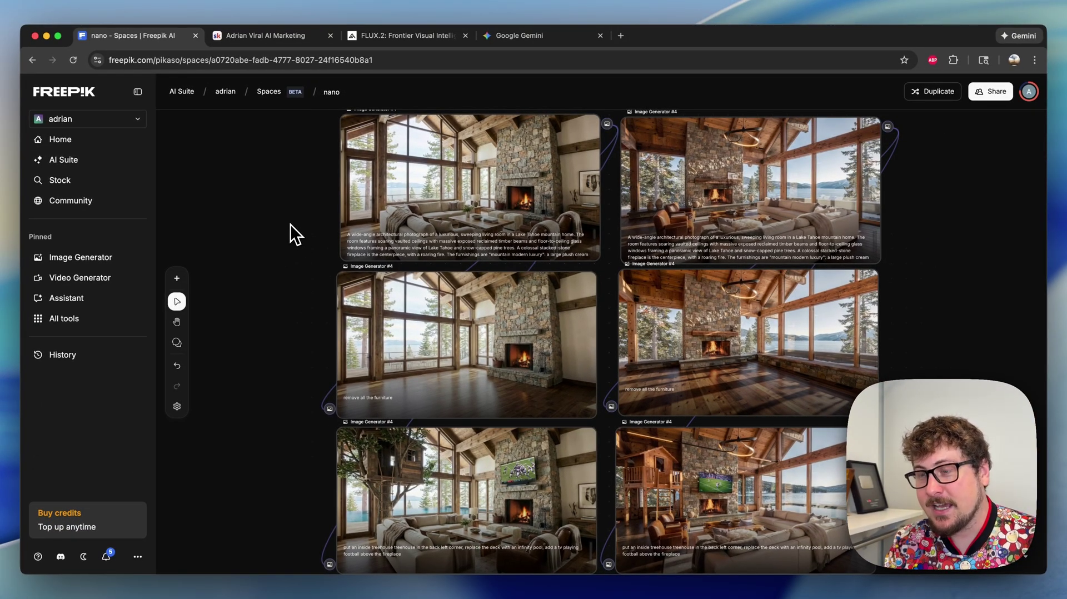
{"action": "left_click", "coordinate": [266, 35]}
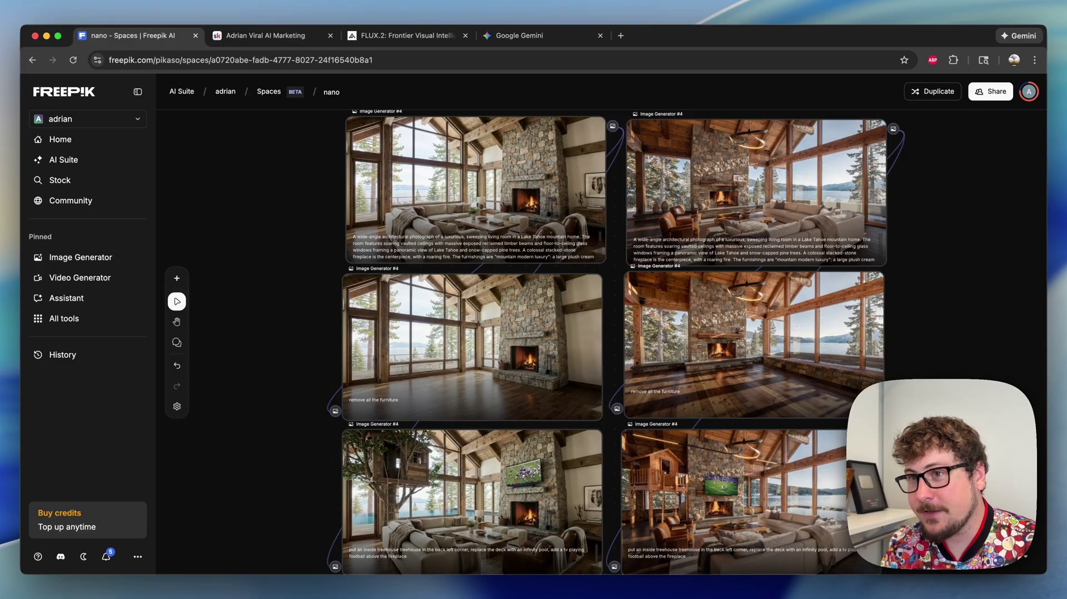
{"action": "left_click", "coordinate": [386, 235]}
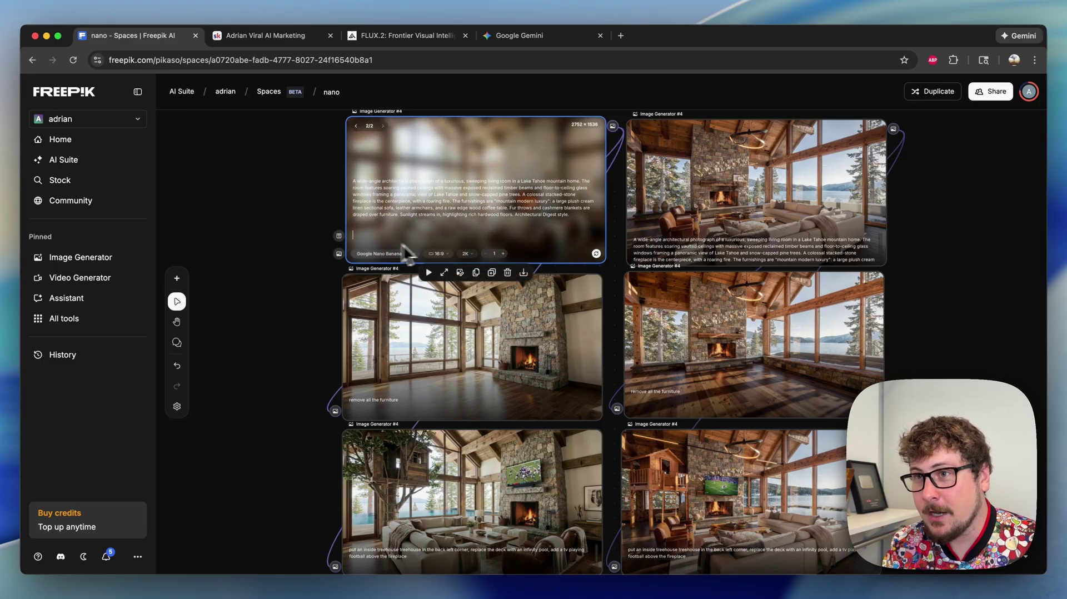
{"action": "left_click", "coordinate": [308, 181]}
{"action": "mouse_move", "coordinate": [426, 203]}
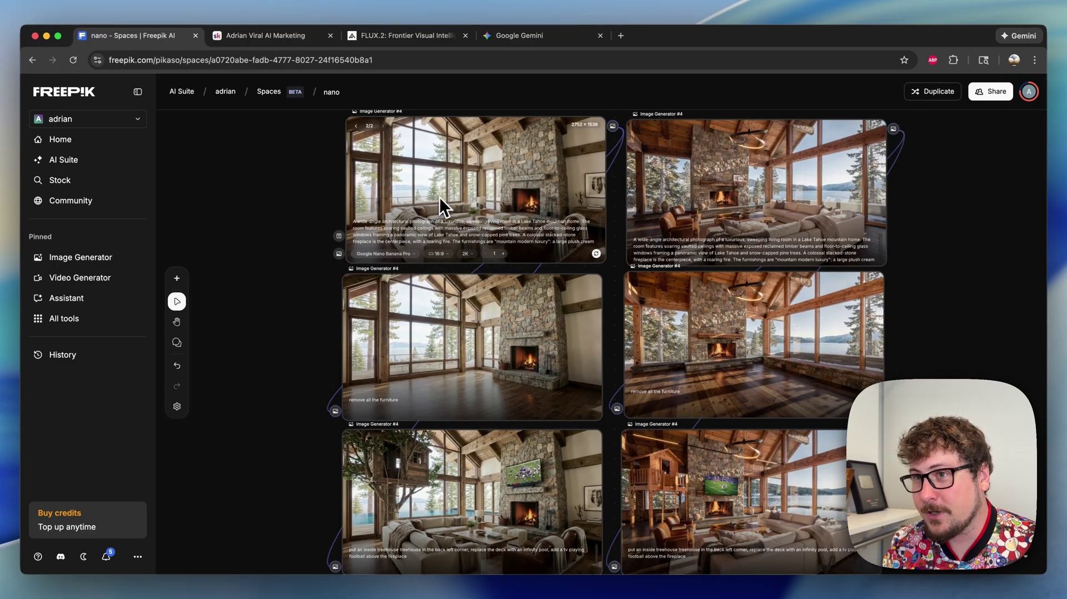
{"action": "scroll", "coordinate": [469, 200], "scroll_direction": "right", "scroll_amount": 2}
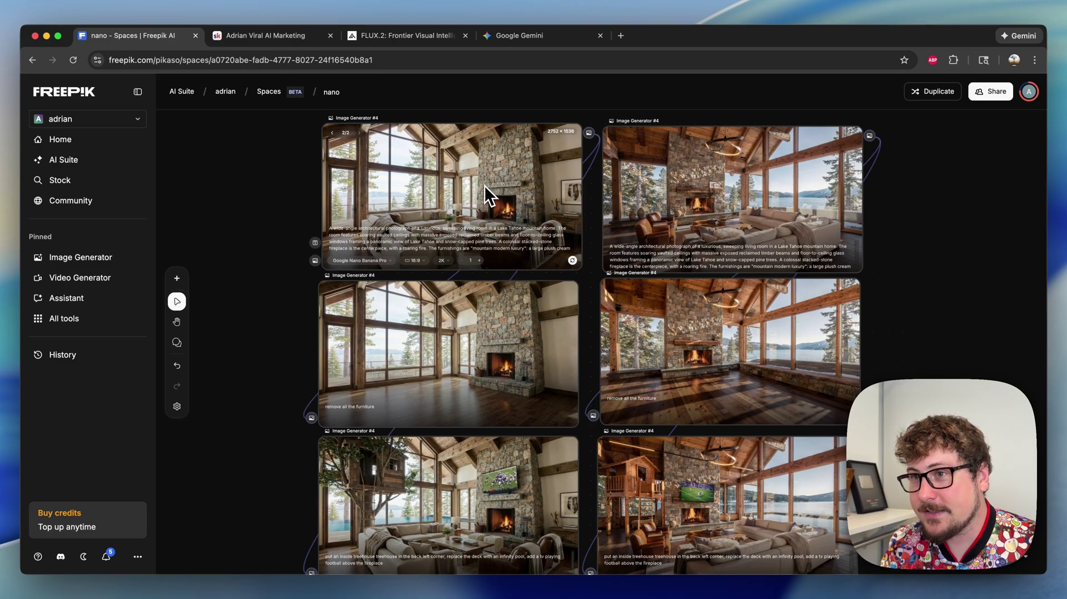
{"action": "double_click", "coordinate": [490, 186]}
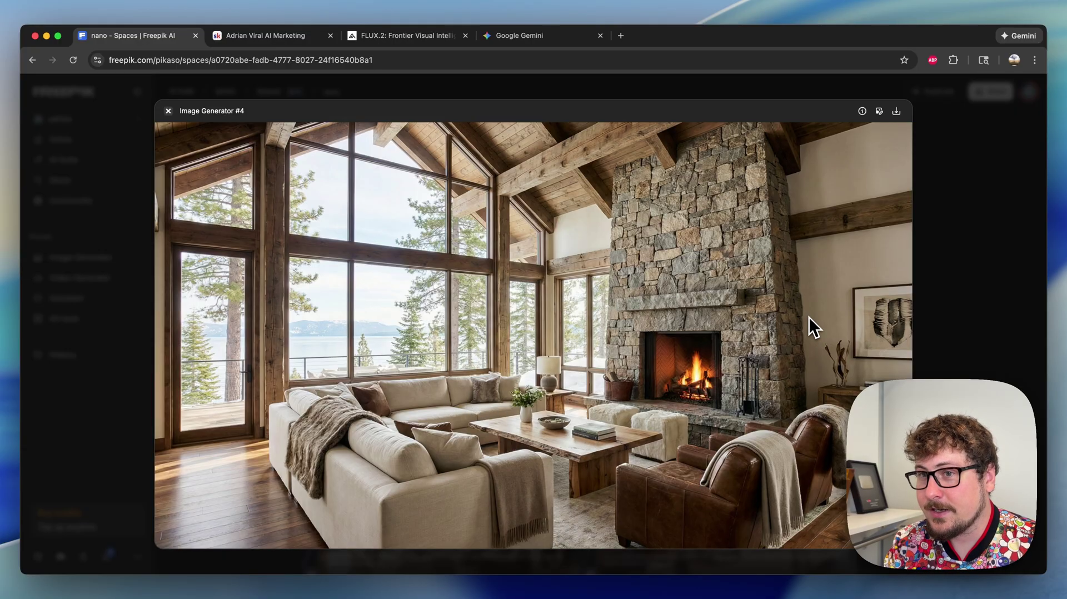
{"action": "left_click", "coordinate": [929, 306]}
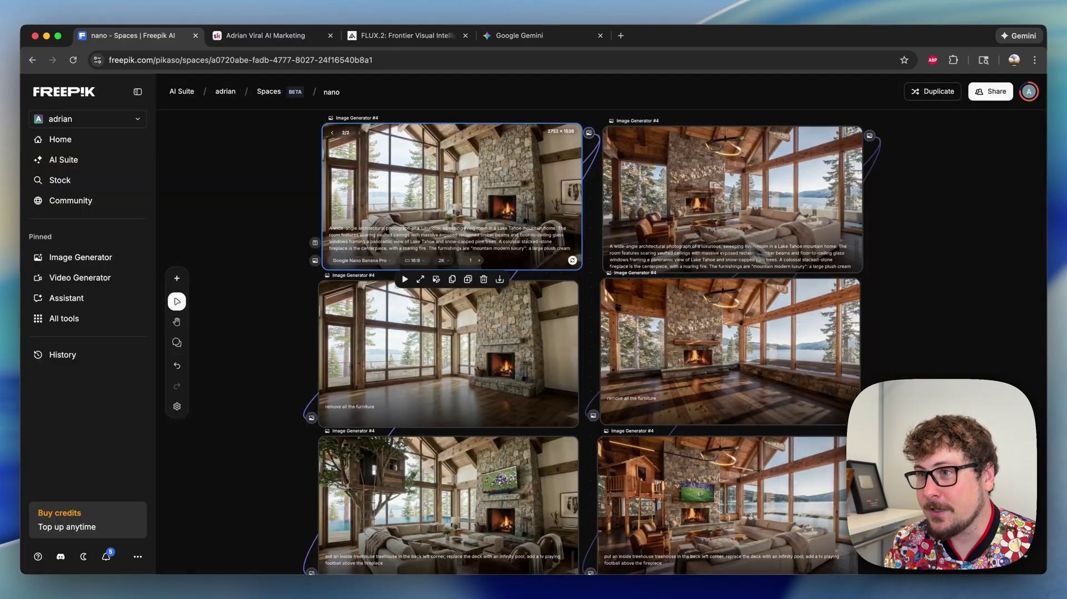
{"action": "double_click", "coordinate": [692, 226]}
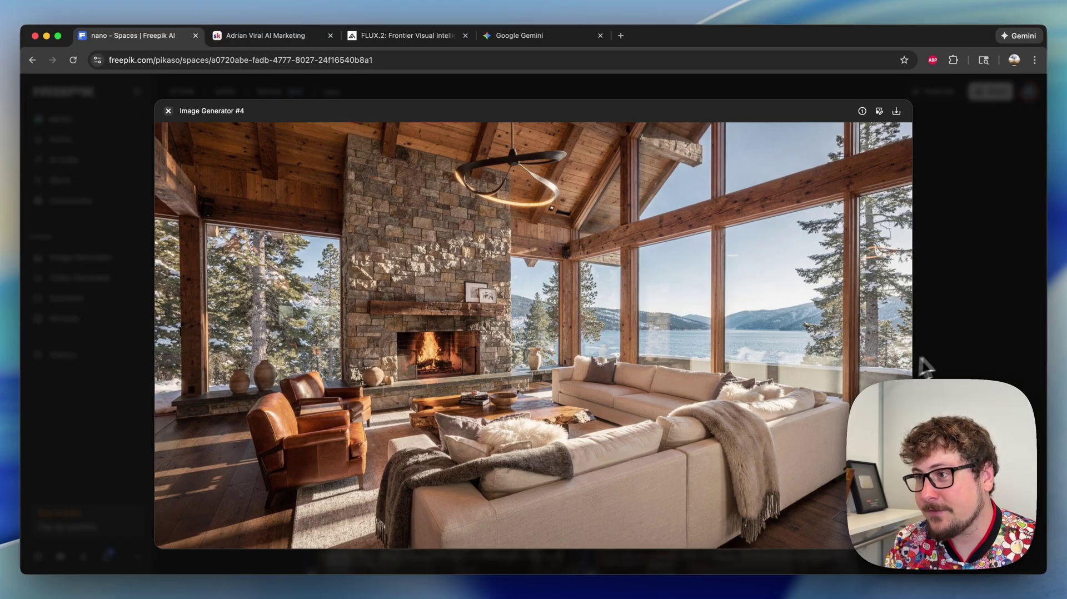
{"action": "left_click", "coordinate": [944, 361]}
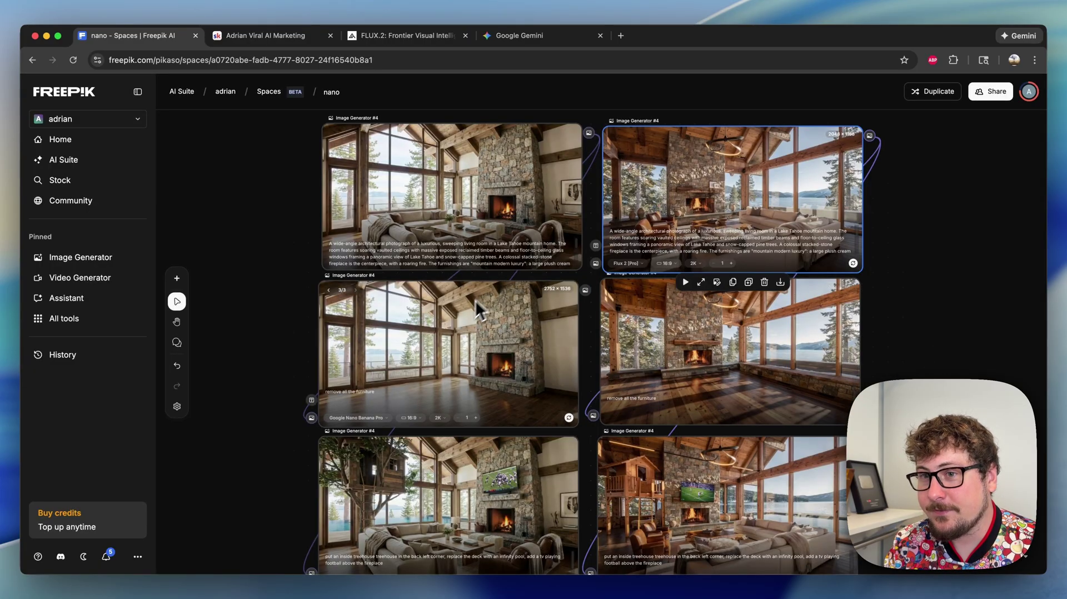
{"action": "left_click", "coordinate": [455, 335]}
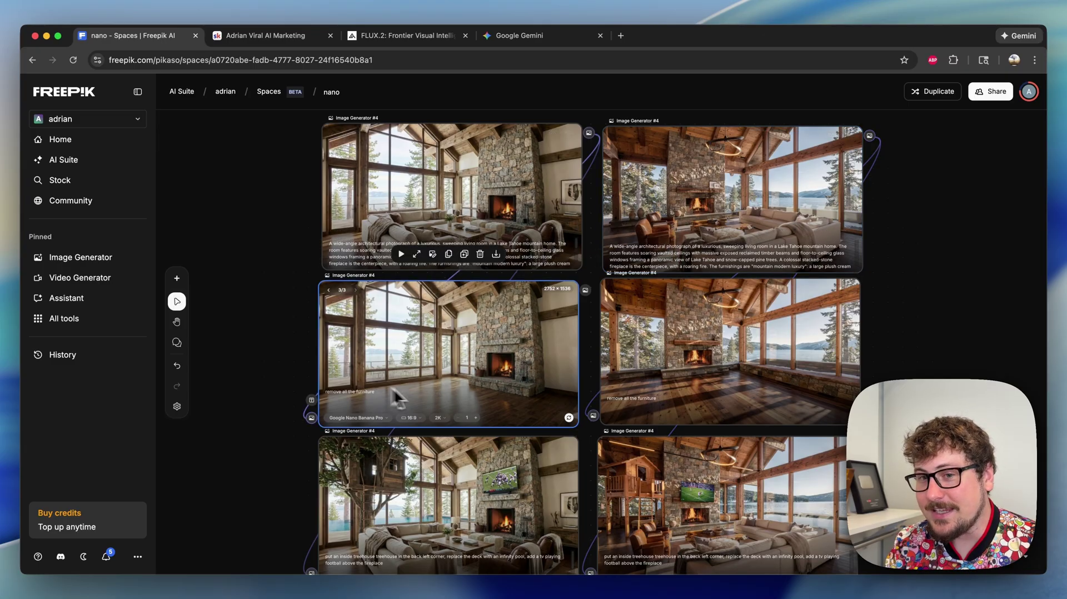
{"action": "double_click", "coordinate": [445, 361]}
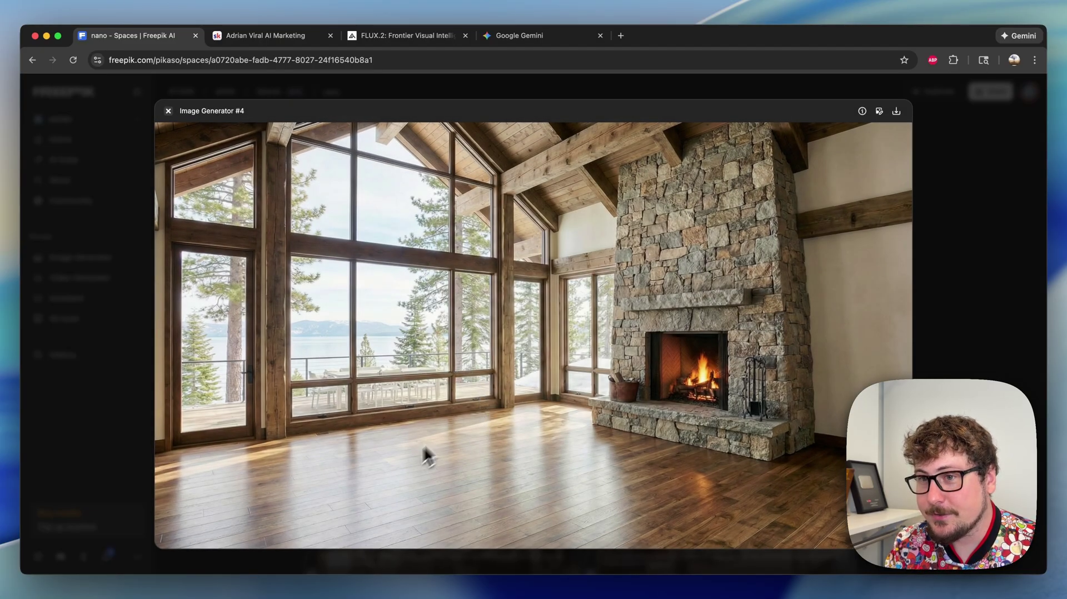
{"action": "left_click", "coordinate": [124, 371]}
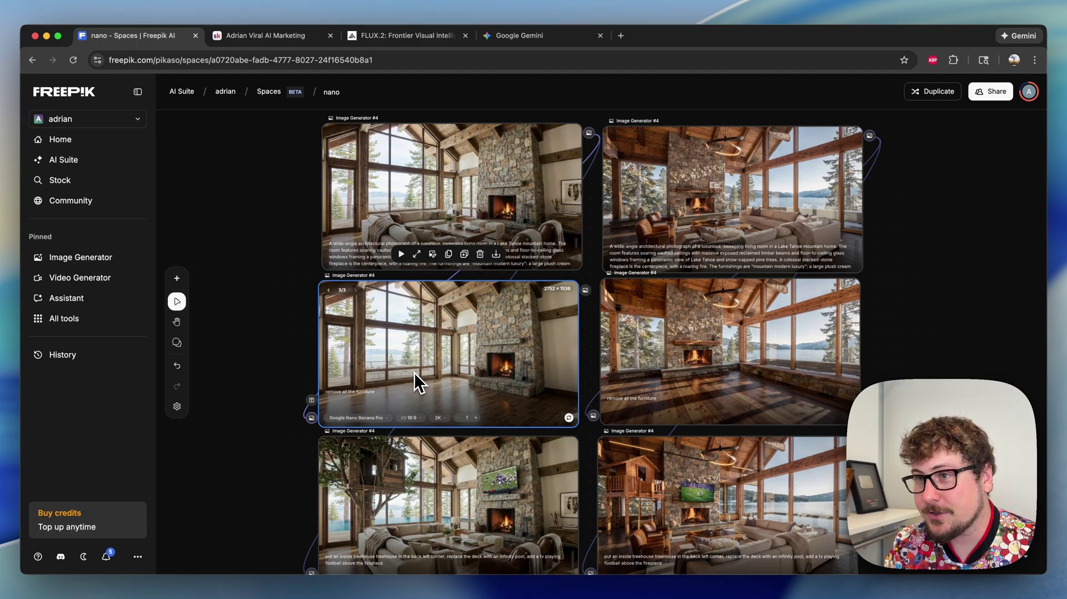
{"action": "double_click", "coordinate": [705, 362]}
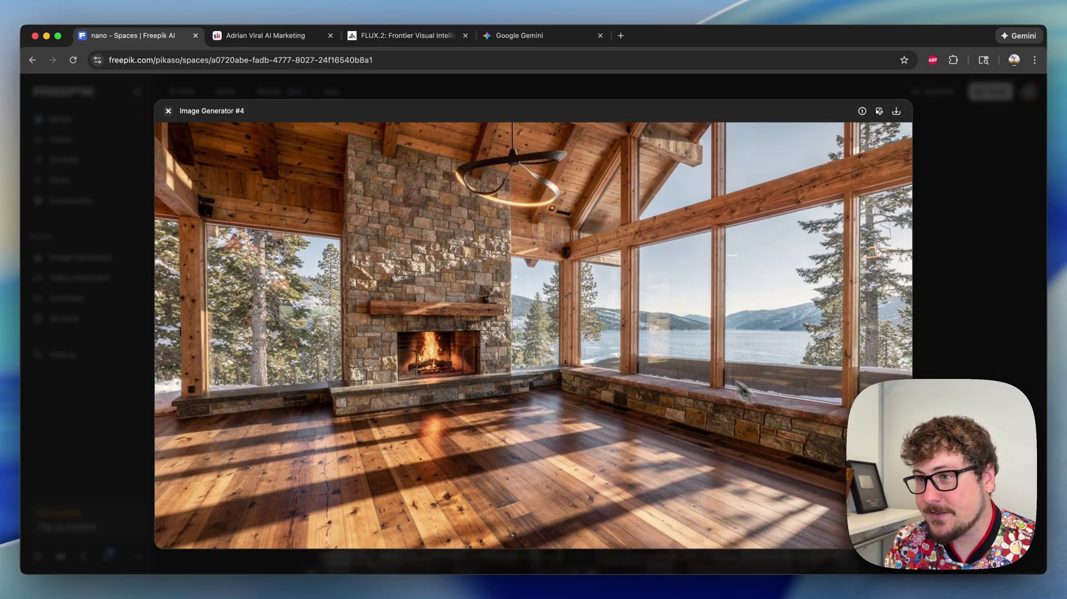
{"action": "left_click", "coordinate": [938, 334]}
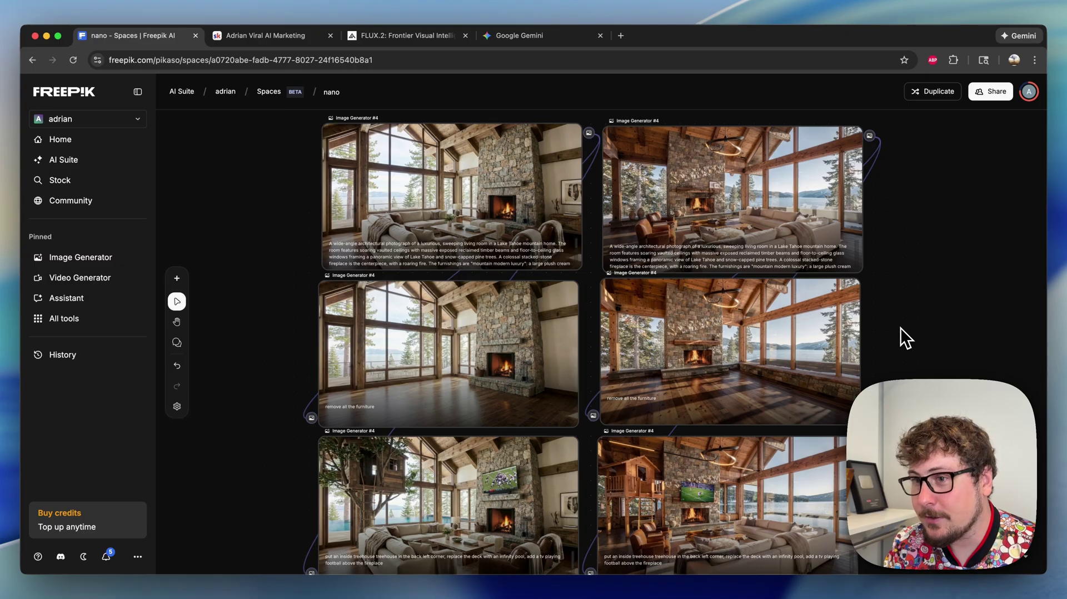
{"action": "scroll", "coordinate": [777, 383], "scroll_direction": "down", "scroll_amount": 3}
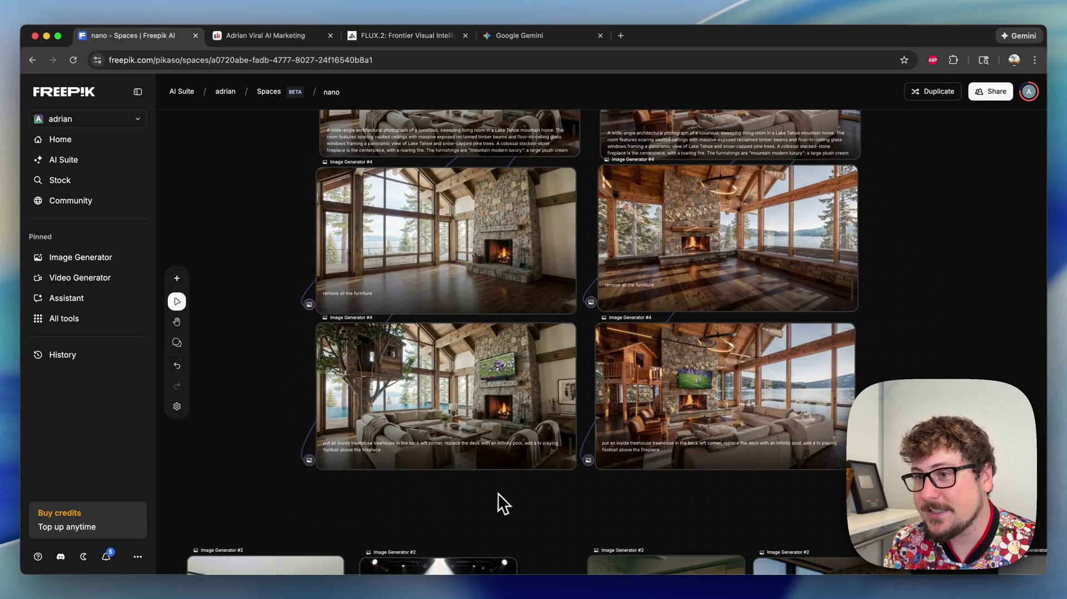
{"action": "scroll", "coordinate": [500, 490], "scroll_direction": "up", "scroll_amount": 3}
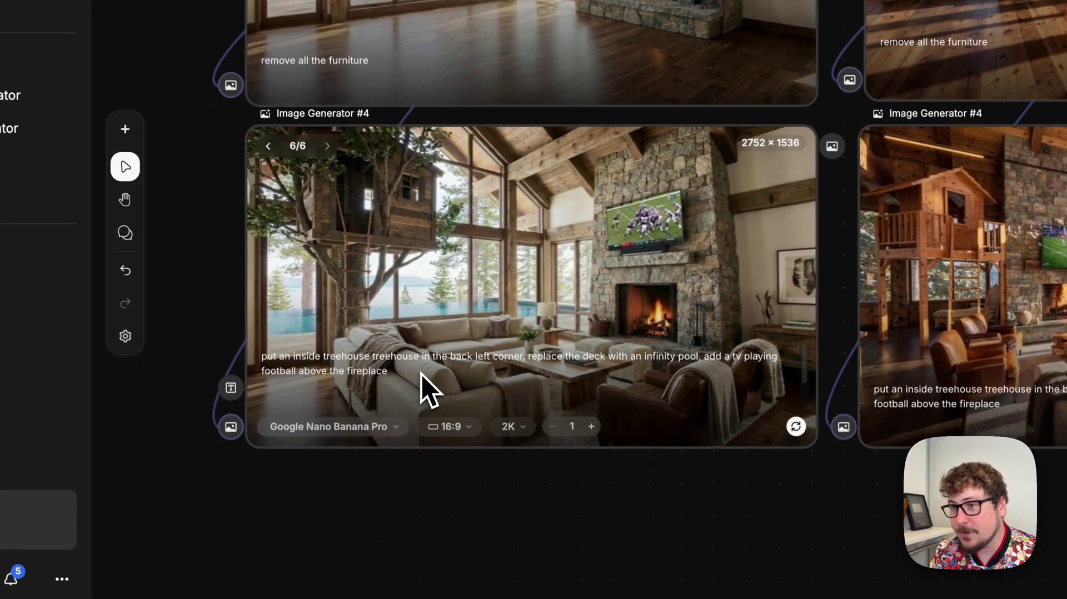
{"action": "double_click", "coordinate": [547, 260]}
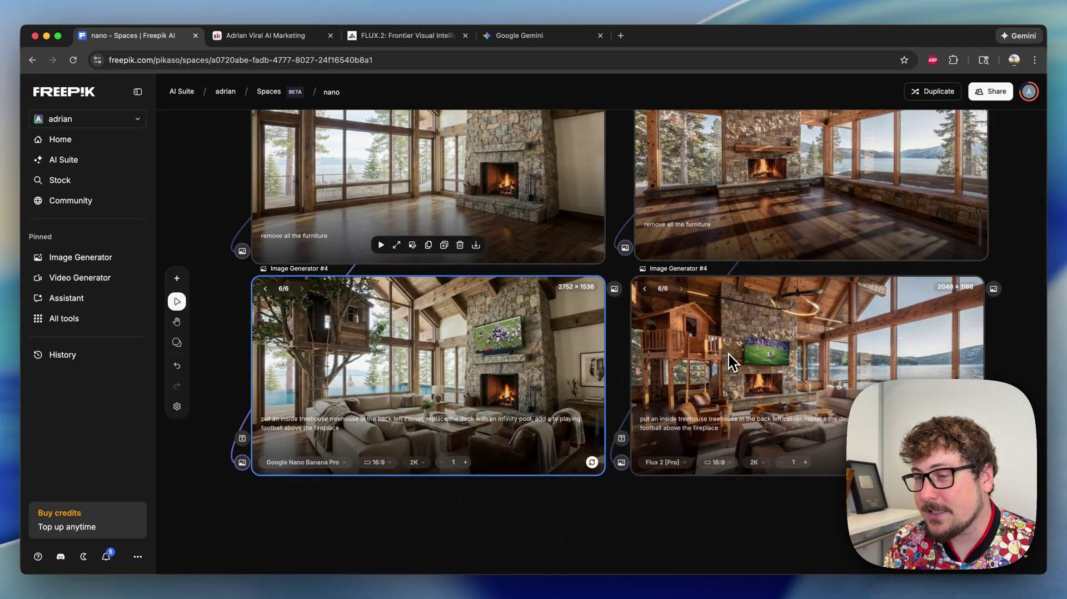
{"action": "double_click", "coordinate": [729, 353]}
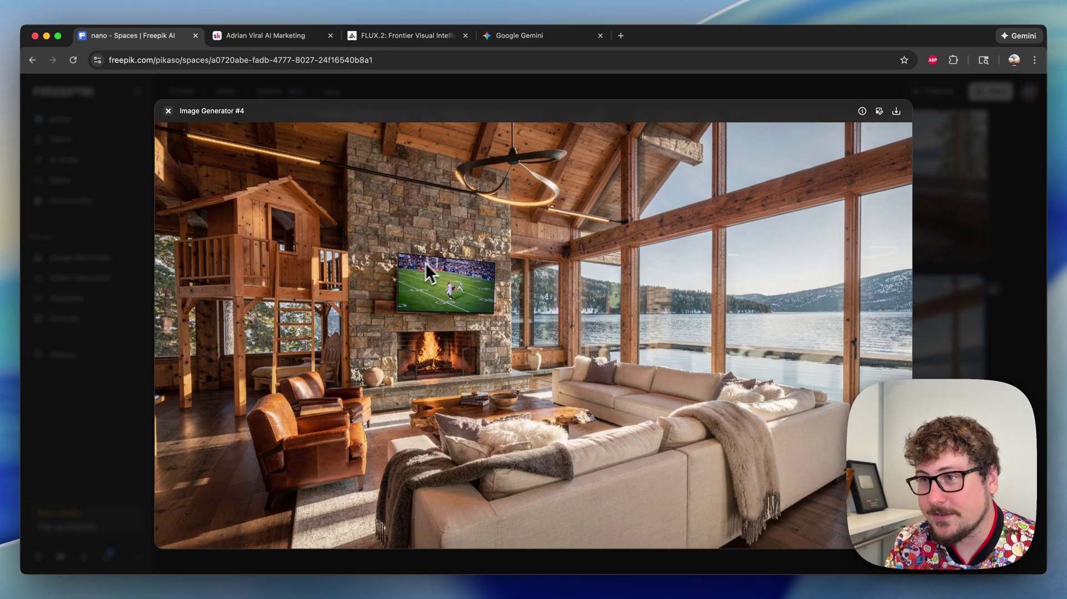
{"action": "left_click", "coordinate": [118, 301]}
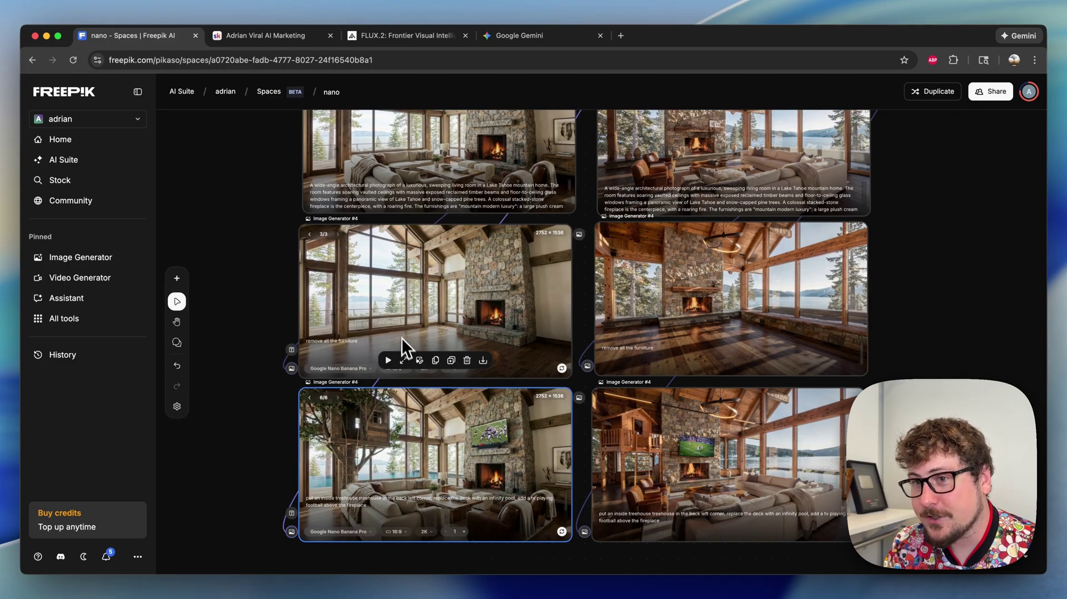
- Read the left knolling prompt, then view the Nano Banana Pro knolling flat lay full size and close it
{"action": "scroll", "coordinate": [485, 444], "scroll_direction": "right", "scroll_amount": 2}
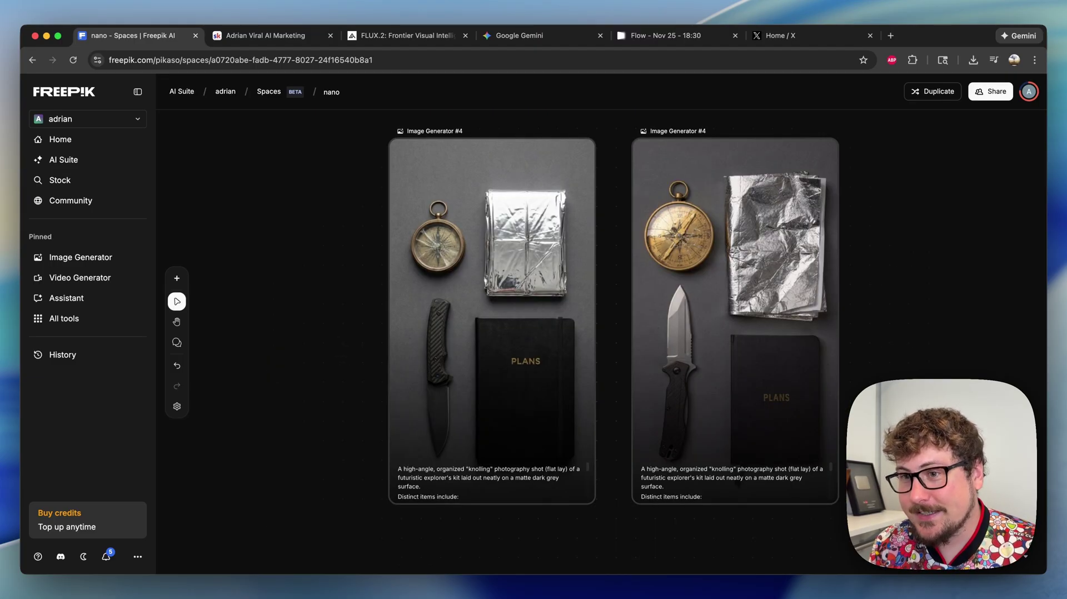
{"action": "left_click", "coordinate": [439, 480]}
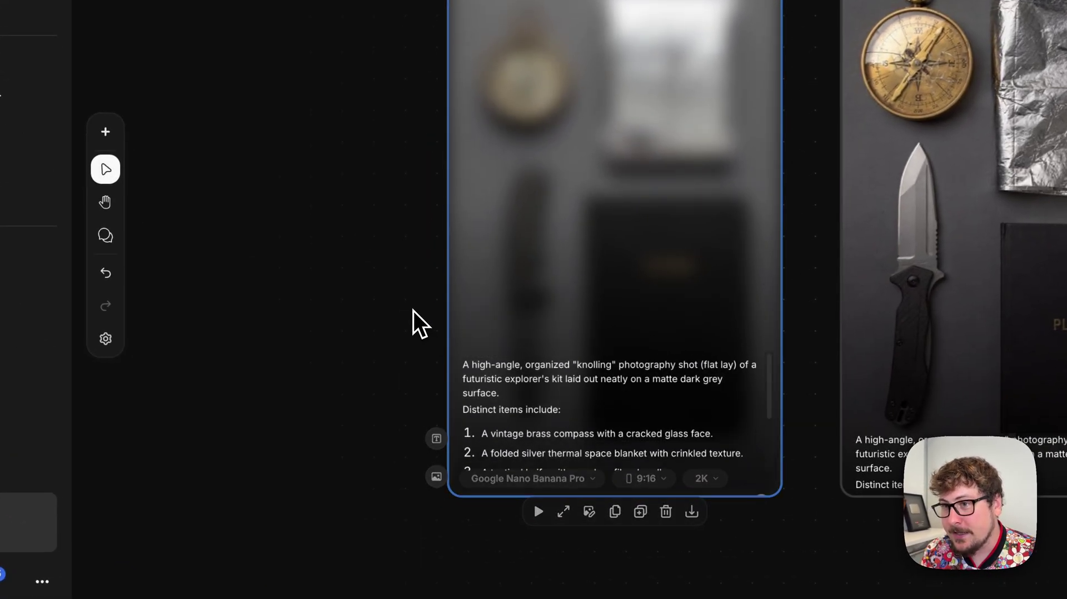
{"action": "left_click", "coordinate": [414, 314]}
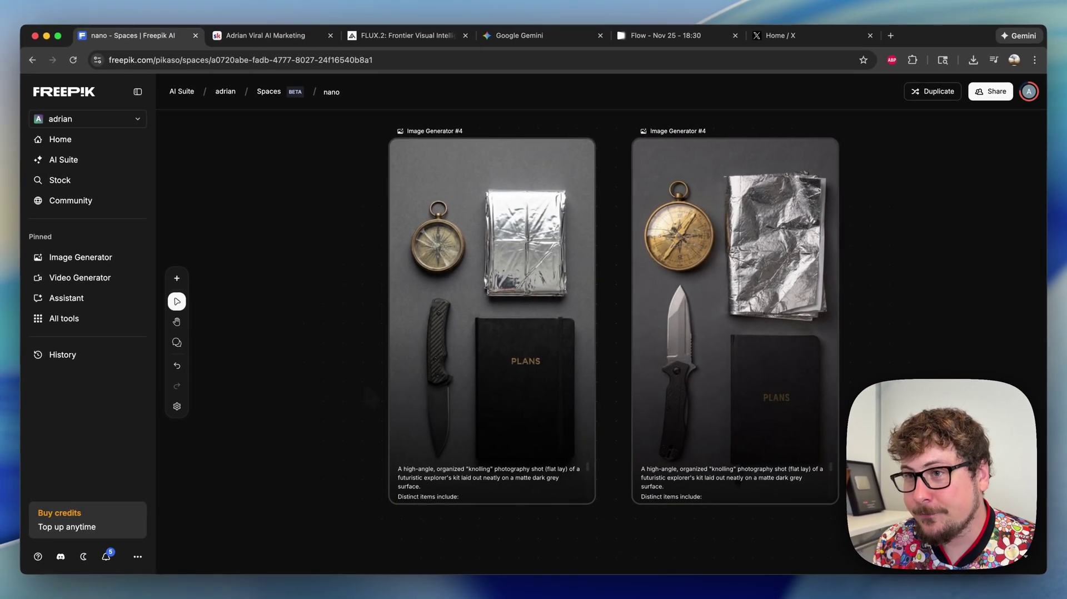
{"action": "double_click", "coordinate": [489, 320]}
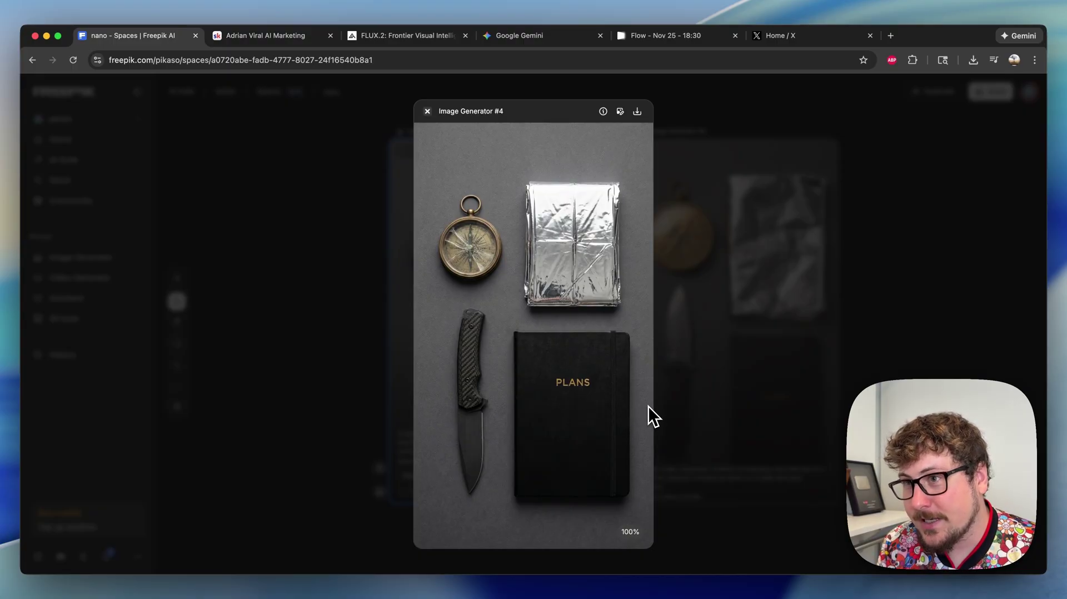
{"action": "left_click", "coordinate": [690, 412]}
- View the Flux 2 Pro knolling flat lay full size, then close it back to the canvas
{"action": "left_click", "coordinate": [733, 329]}
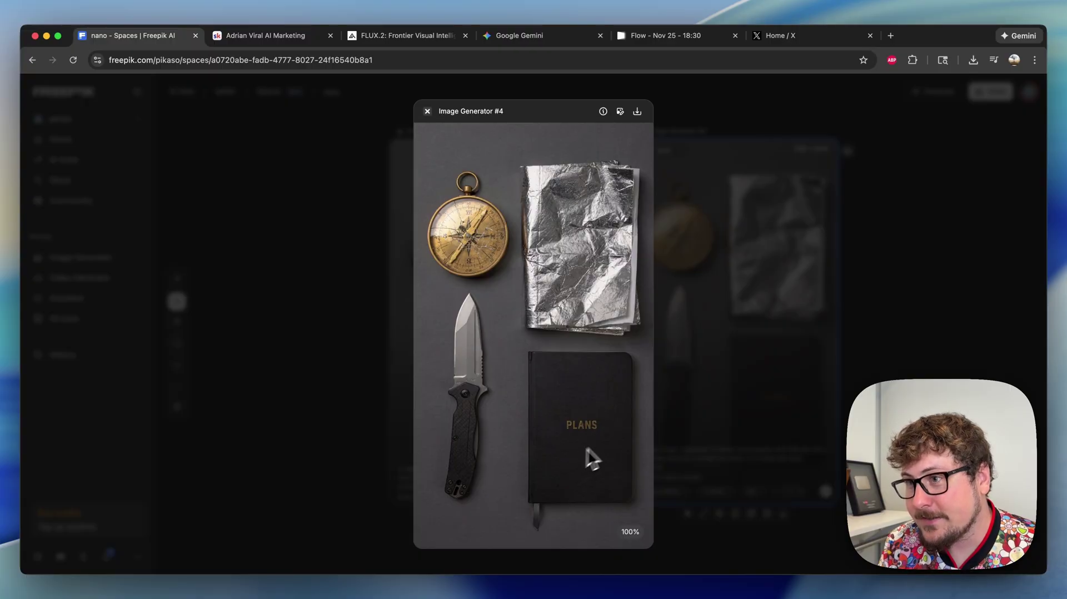
{"action": "left_click", "coordinate": [693, 414]}
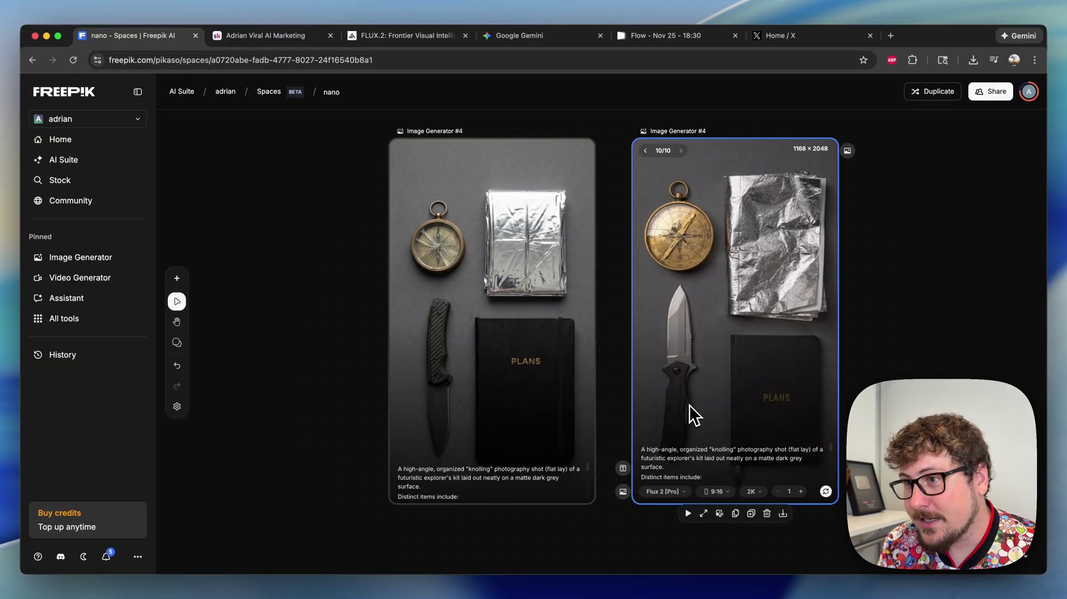
{"action": "mouse_move", "coordinate": [541, 372]}
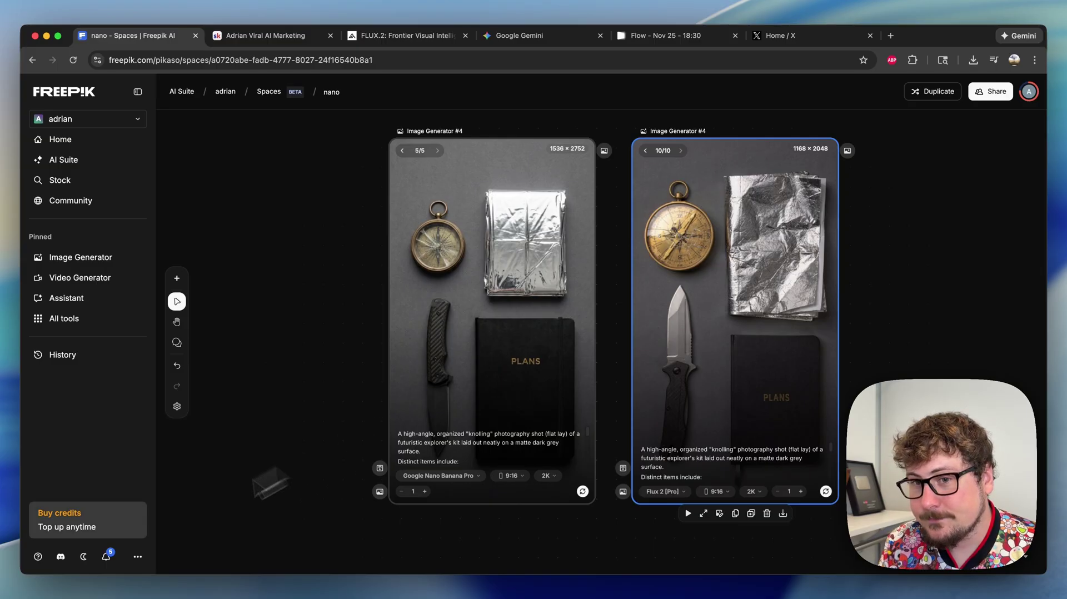
- Navigate to the turtleneck stage portraits and view the Apple-stage turtleneck portrait full size
{"action": "left_click", "coordinate": [107, 591]}
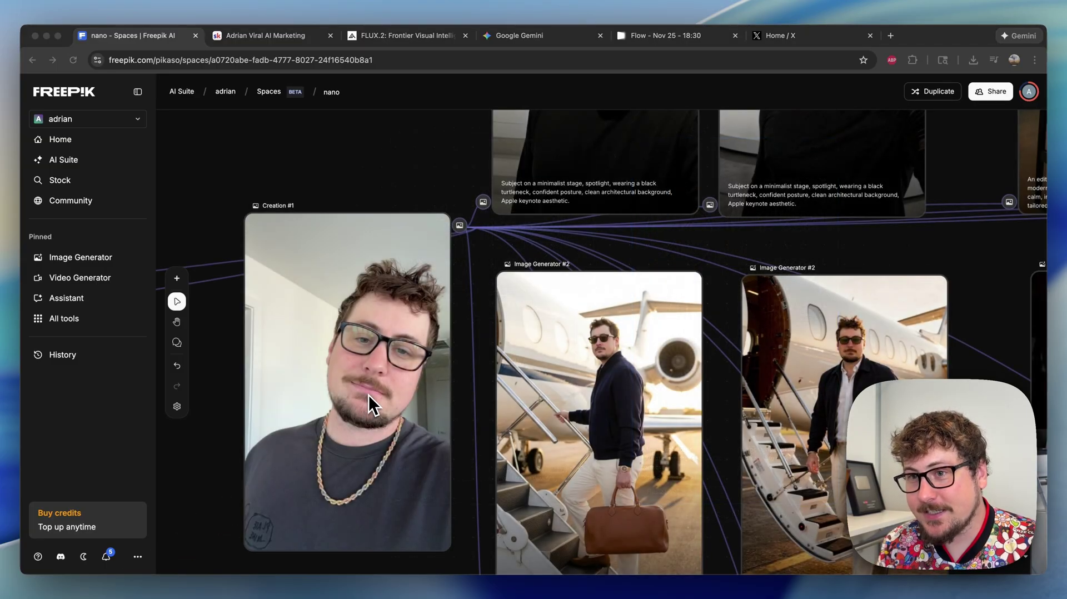
{"action": "left_click", "coordinate": [368, 381]}
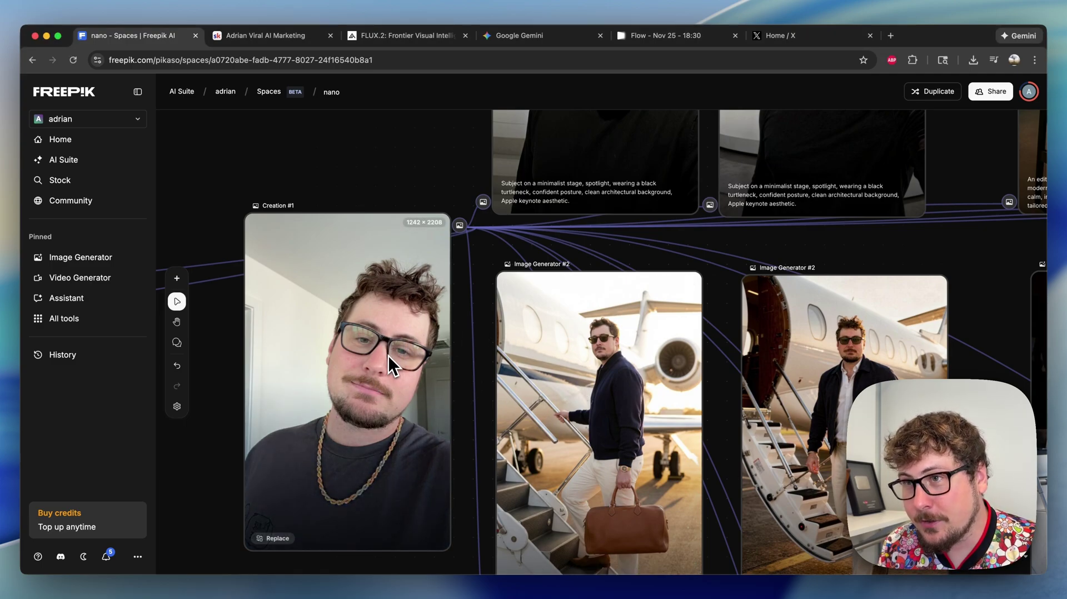
{"action": "scroll", "coordinate": [393, 353], "scroll_direction": "right", "scroll_amount": 1}
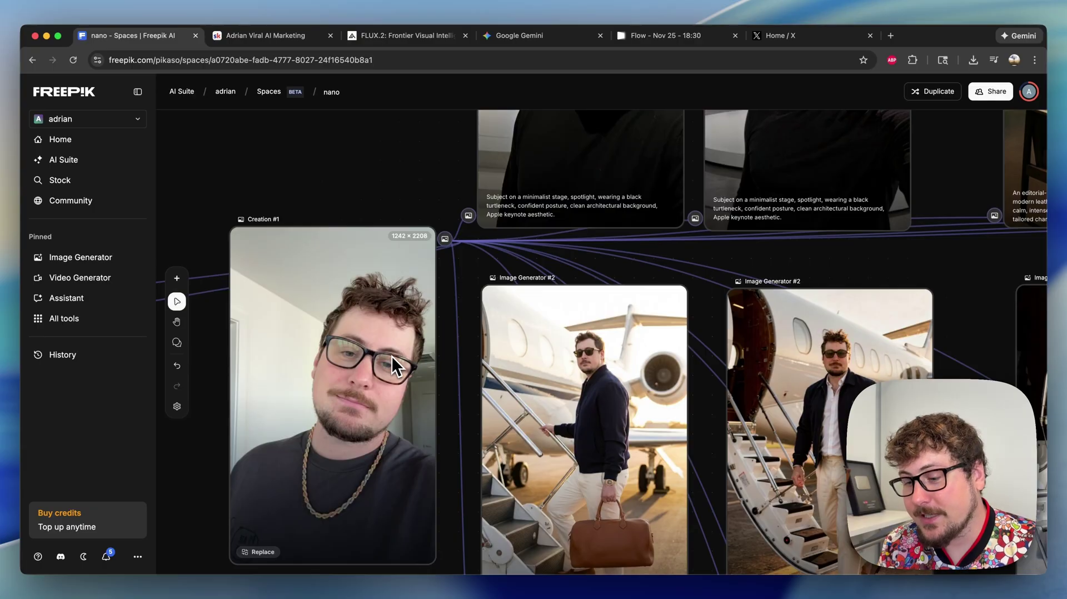
{"action": "scroll", "coordinate": [417, 368], "scroll_direction": "down", "scroll_amount": 5}
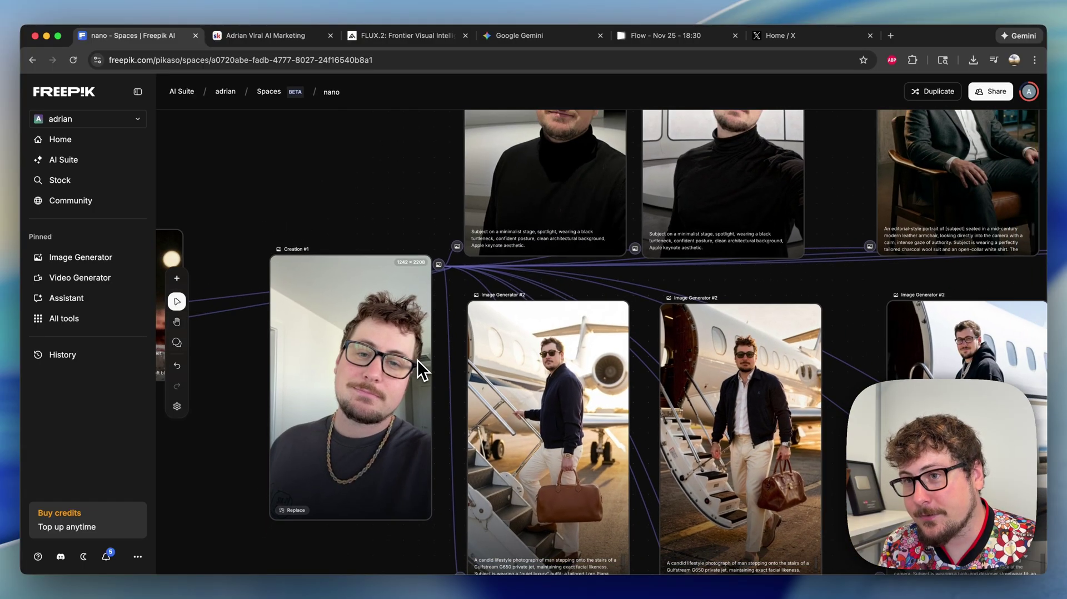
{"action": "scroll", "coordinate": [417, 369], "scroll_direction": "up", "scroll_amount": 1}
{"action": "scroll", "coordinate": [434, 356], "scroll_direction": "up", "scroll_amount": 8}
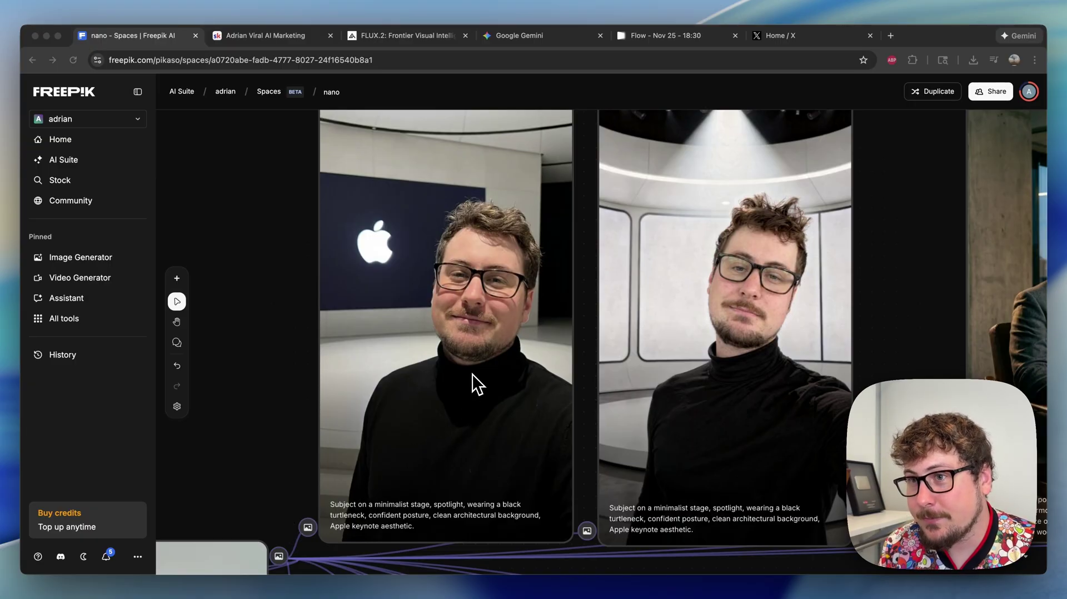
{"action": "double_click", "coordinate": [483, 346]}
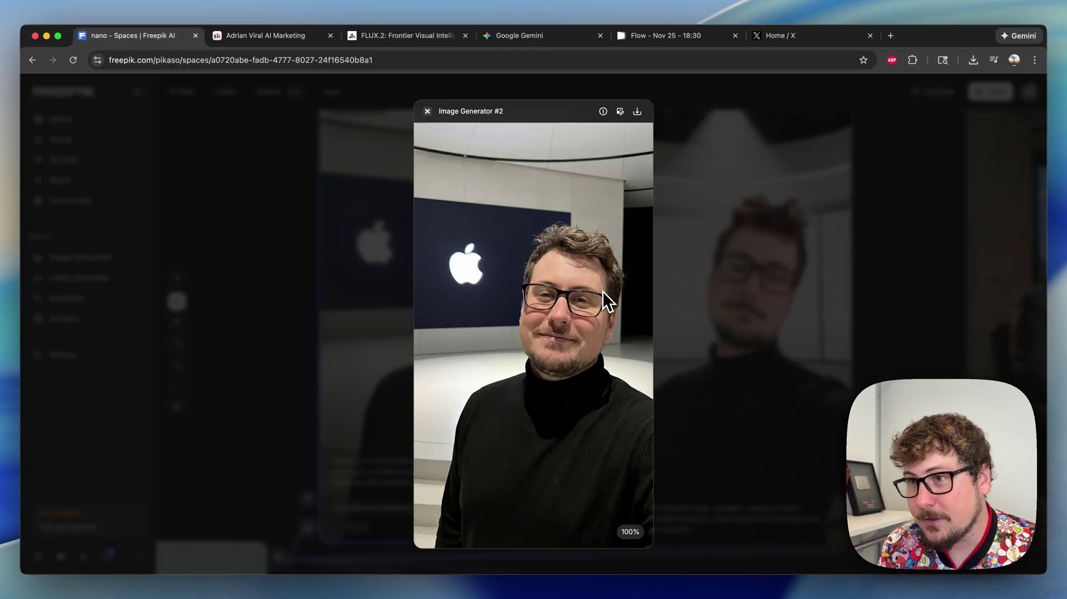
{"action": "left_click", "coordinate": [674, 308]}
- View the right-hand turtleneck portrait full size twice, closing the viewer each time
{"action": "left_click", "coordinate": [733, 313]}
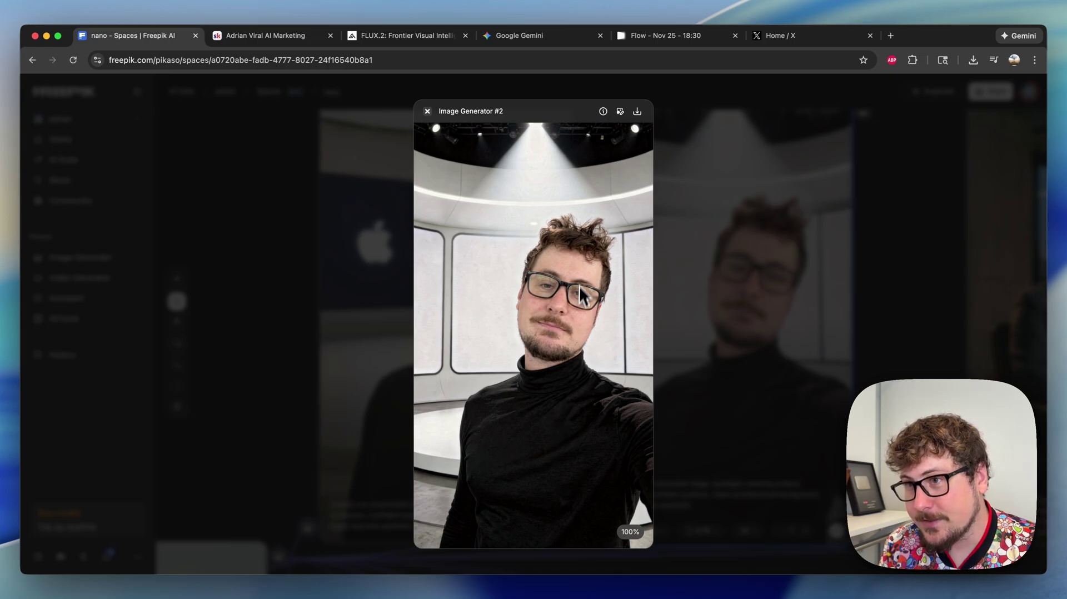
{"action": "left_click", "coordinate": [358, 342]}
{"action": "scroll", "coordinate": [357, 342], "scroll_direction": "down", "scroll_amount": 1}
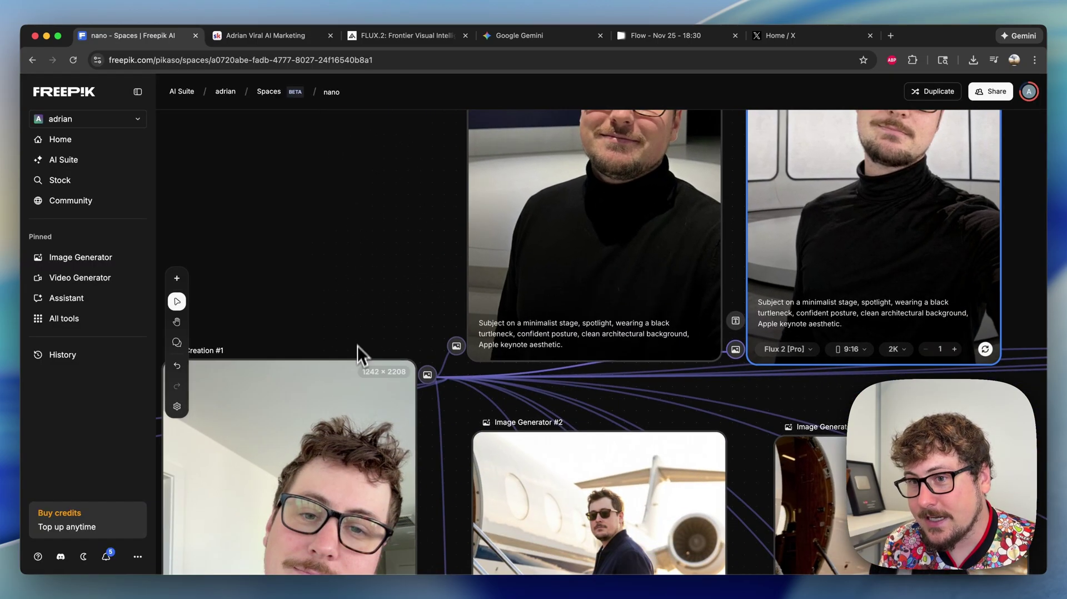
{"action": "scroll", "coordinate": [711, 233], "scroll_direction": "up", "scroll_amount": 3}
{"action": "scroll", "coordinate": [711, 234], "scroll_direction": "right", "scroll_amount": 3}
{"action": "double_click", "coordinate": [712, 236]}
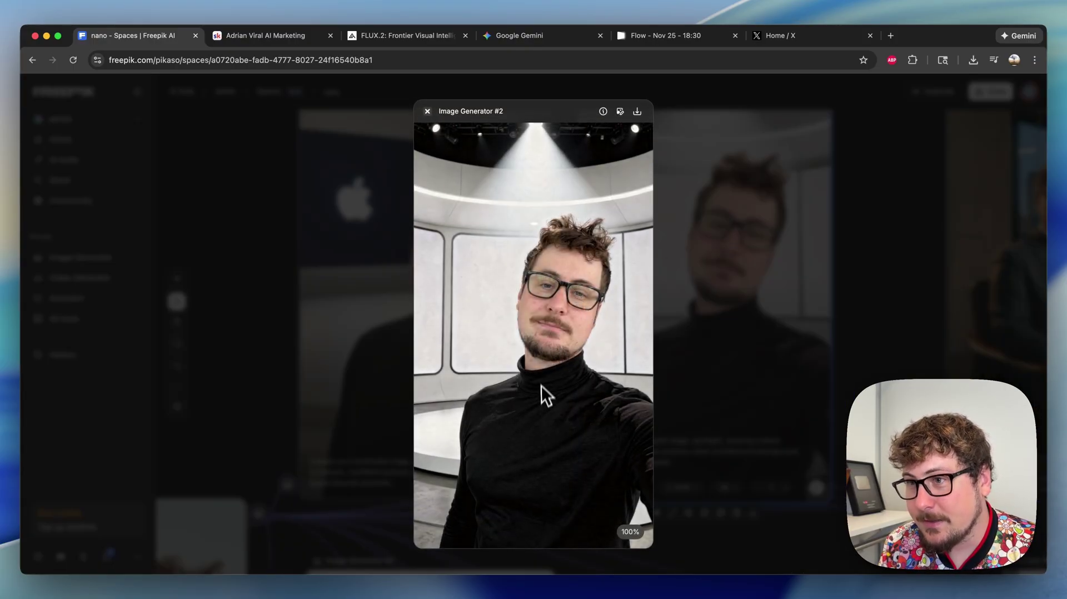
{"action": "left_click", "coordinate": [683, 348]}
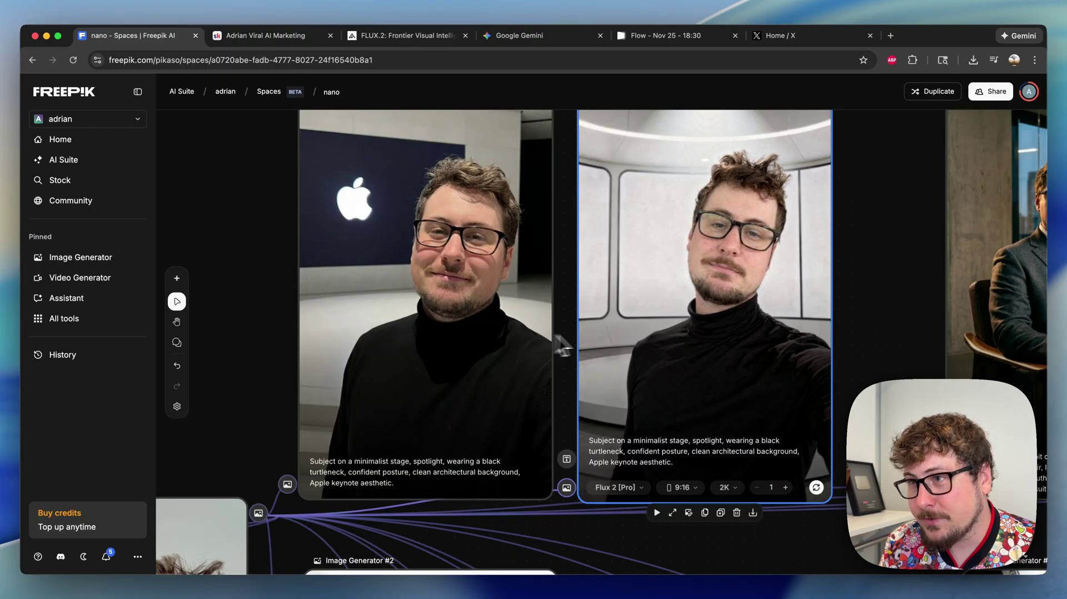
{"action": "scroll", "coordinate": [693, 345], "scroll_direction": "right", "scroll_amount": 10}
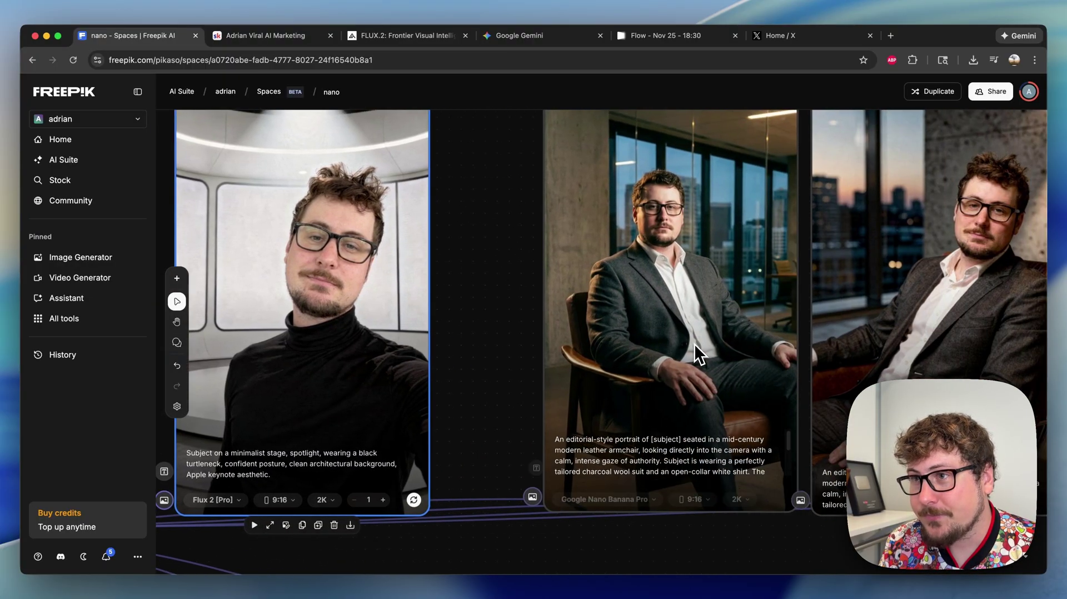
- View the Nano Banana Pro and Flux armchair suit portraits full size, then pan to the headshots
{"action": "double_click", "coordinate": [694, 345]}
{"action": "left_click", "coordinate": [698, 351]}
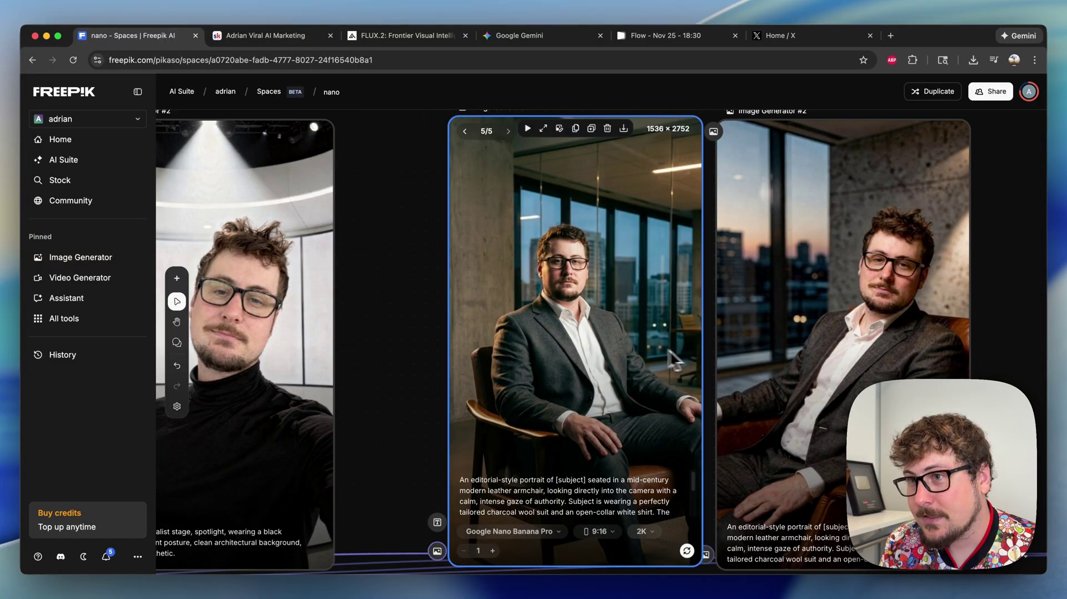
{"action": "double_click", "coordinate": [625, 346]}
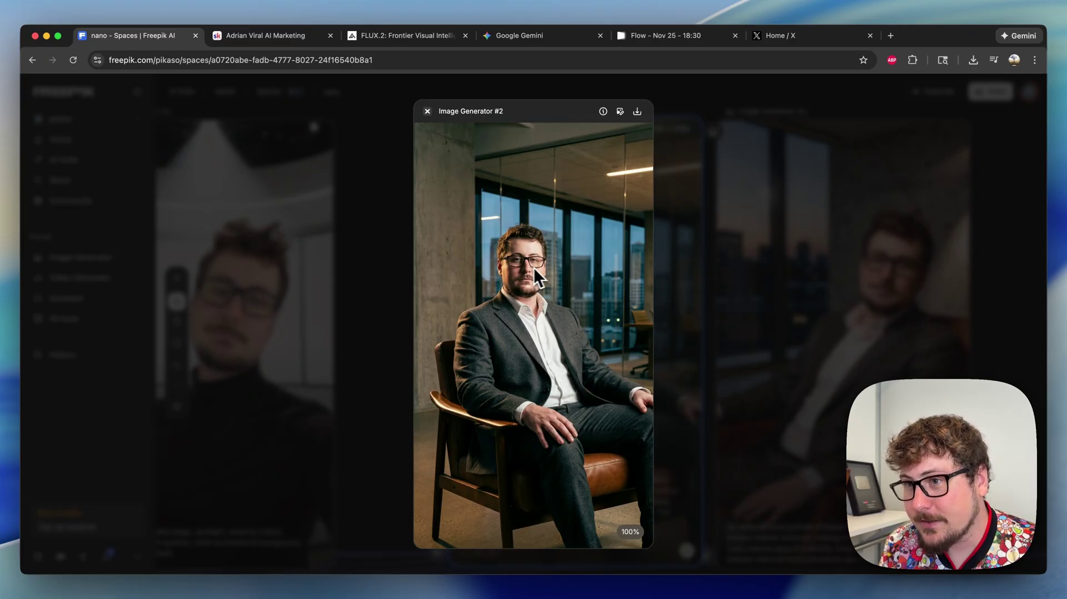
{"action": "left_click", "coordinate": [777, 356]}
{"action": "double_click", "coordinate": [800, 356]}
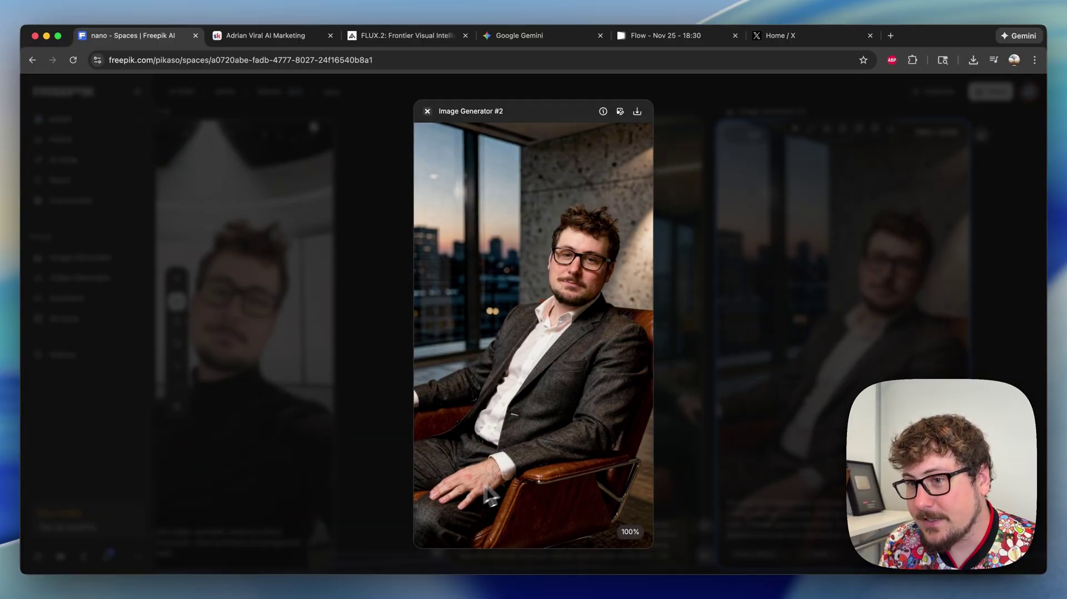
{"action": "left_click", "coordinate": [784, 428]}
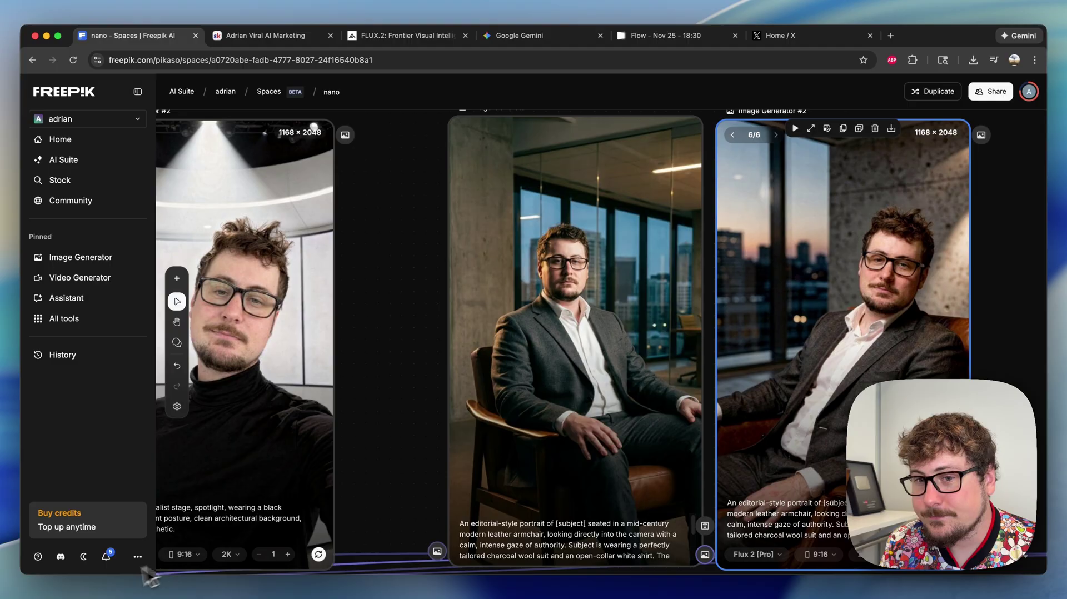
{"action": "scroll", "coordinate": [343, 430], "scroll_direction": "right", "scroll_amount": 10}
{"action": "scroll", "coordinate": [418, 426], "scroll_direction": "down", "scroll_amount": 2}
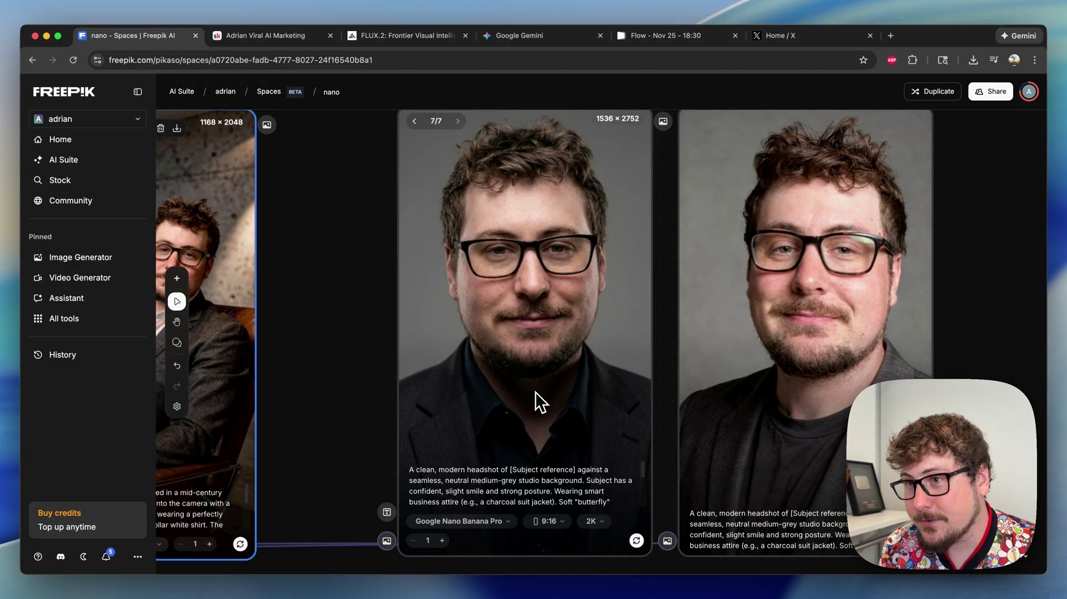
{"action": "left_click", "coordinate": [559, 356]}
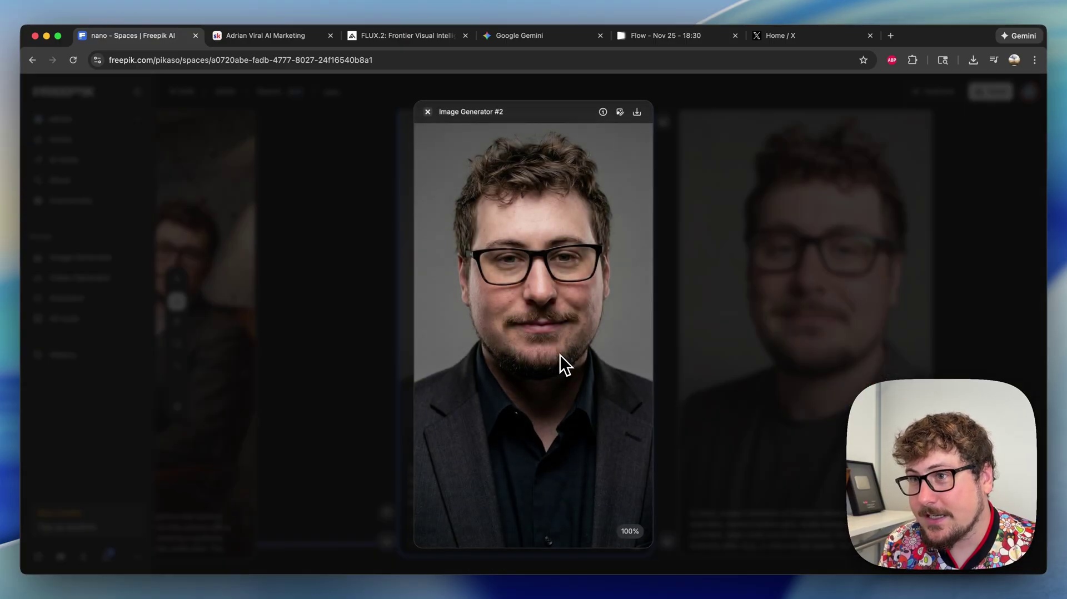
{"action": "left_click", "coordinate": [368, 369]}
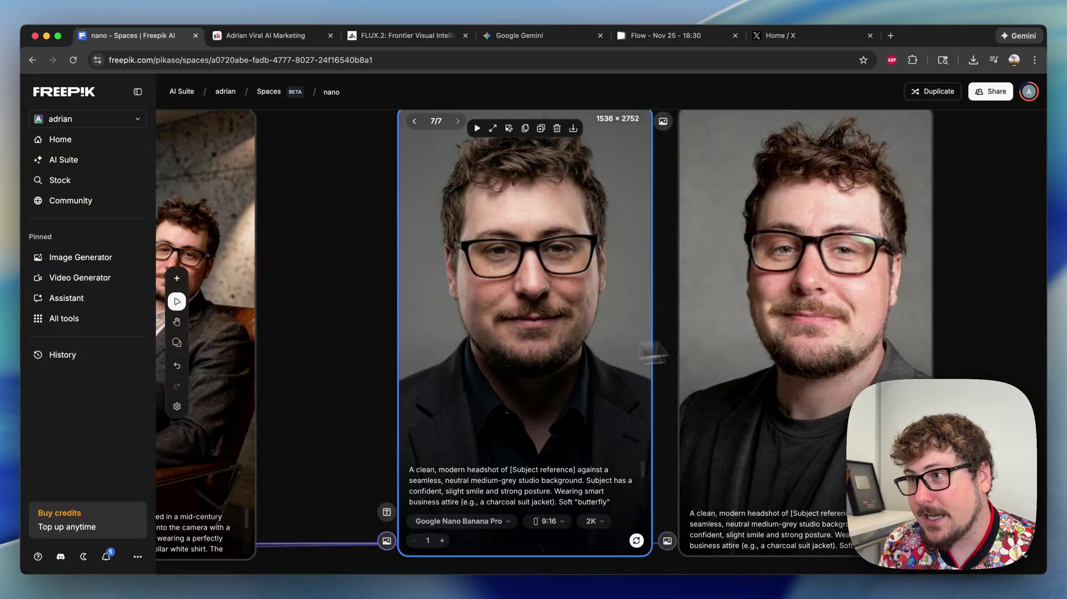
{"action": "double_click", "coordinate": [762, 336]}
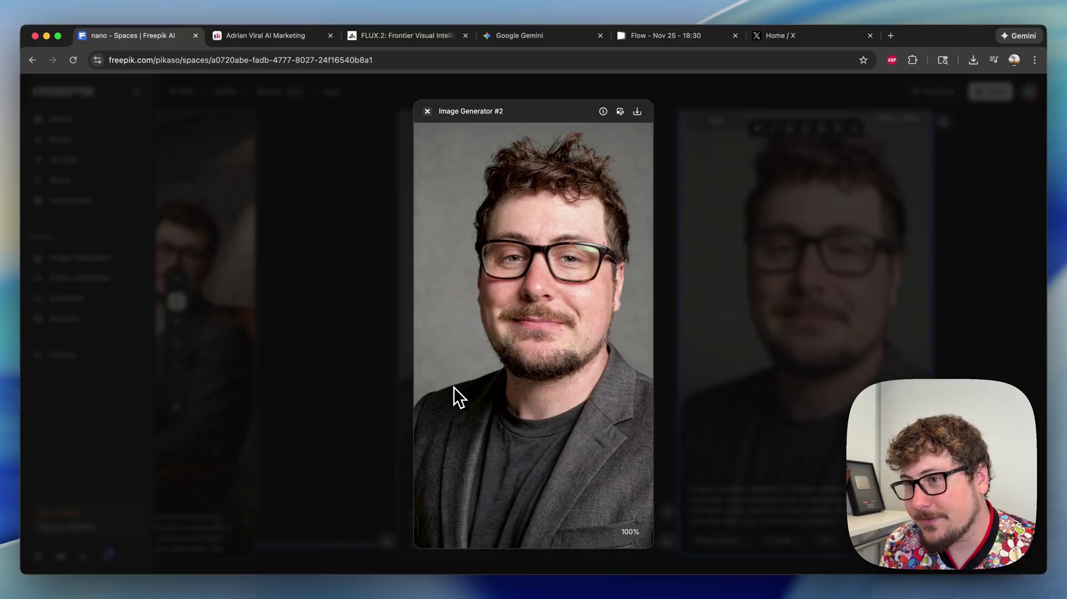
{"action": "left_click", "coordinate": [728, 365]}
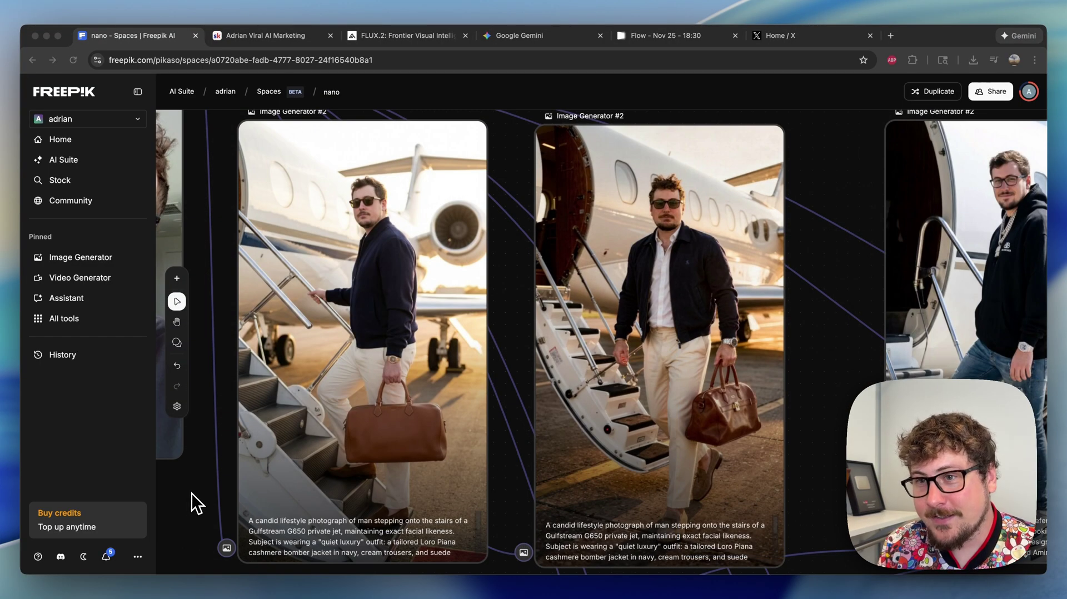
- Preview the left private-jet photo, toggling full-page height, then open the Flux jet-stairs photo
{"action": "left_click", "coordinate": [192, 493]}
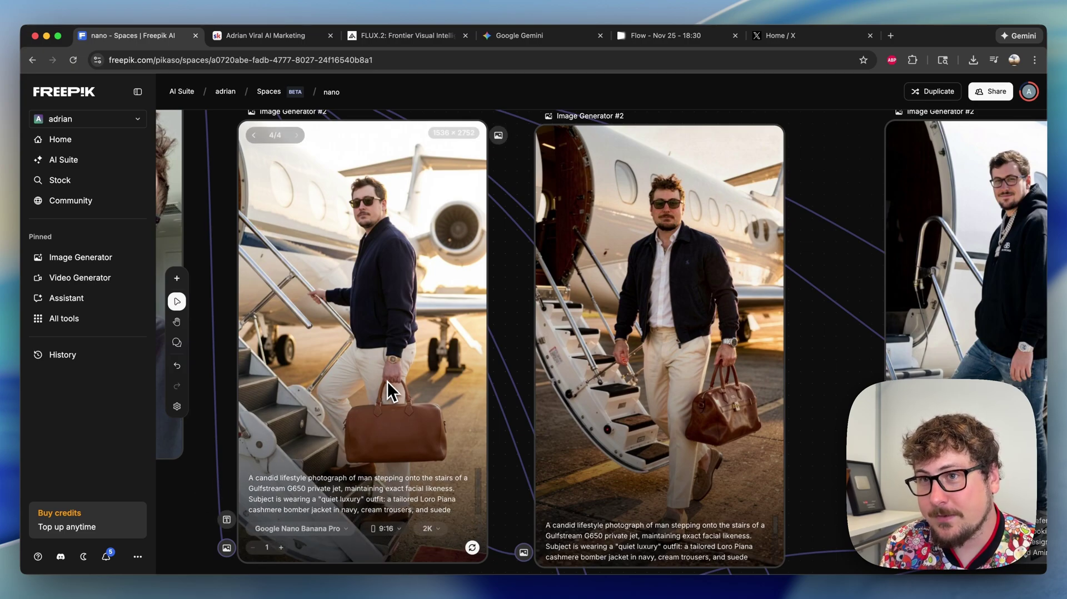
{"action": "double_click", "coordinate": [401, 357]}
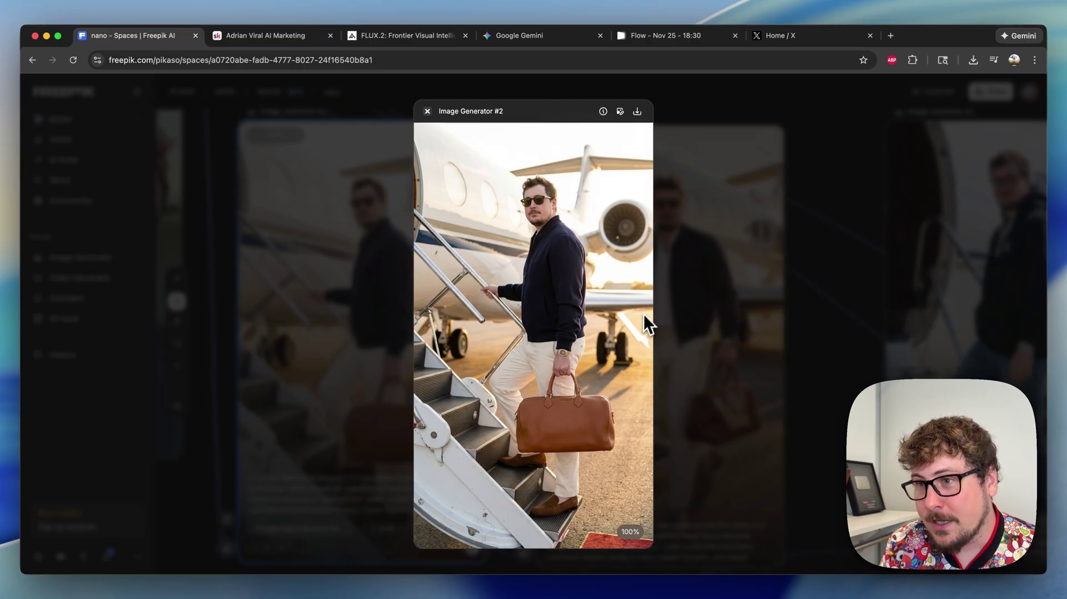
{"action": "left_click", "coordinate": [567, 358]}
{"action": "left_click", "coordinate": [567, 355]}
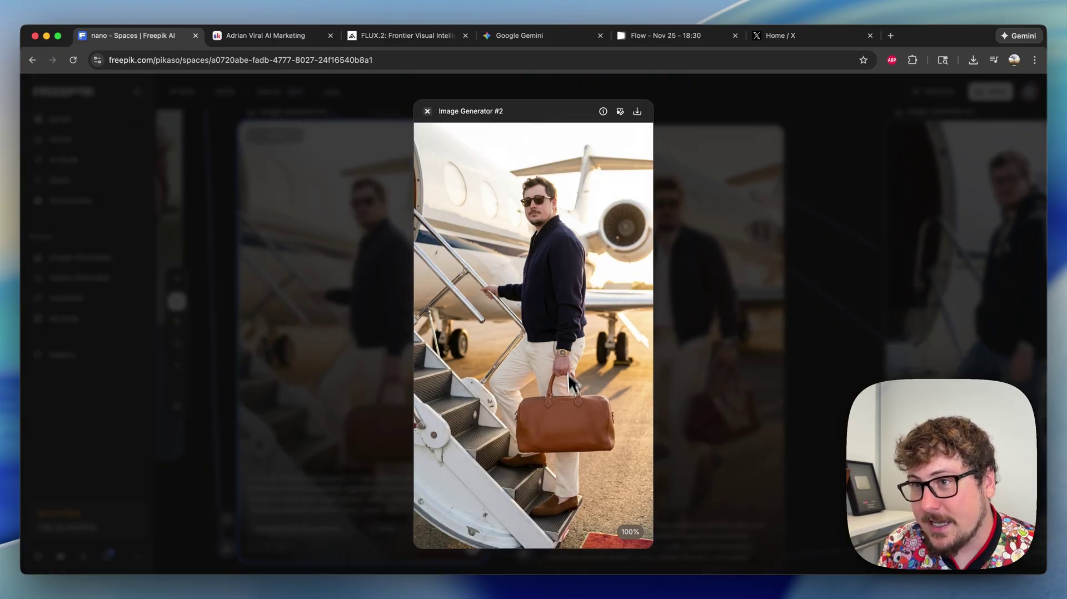
{"action": "left_click", "coordinate": [698, 353]}
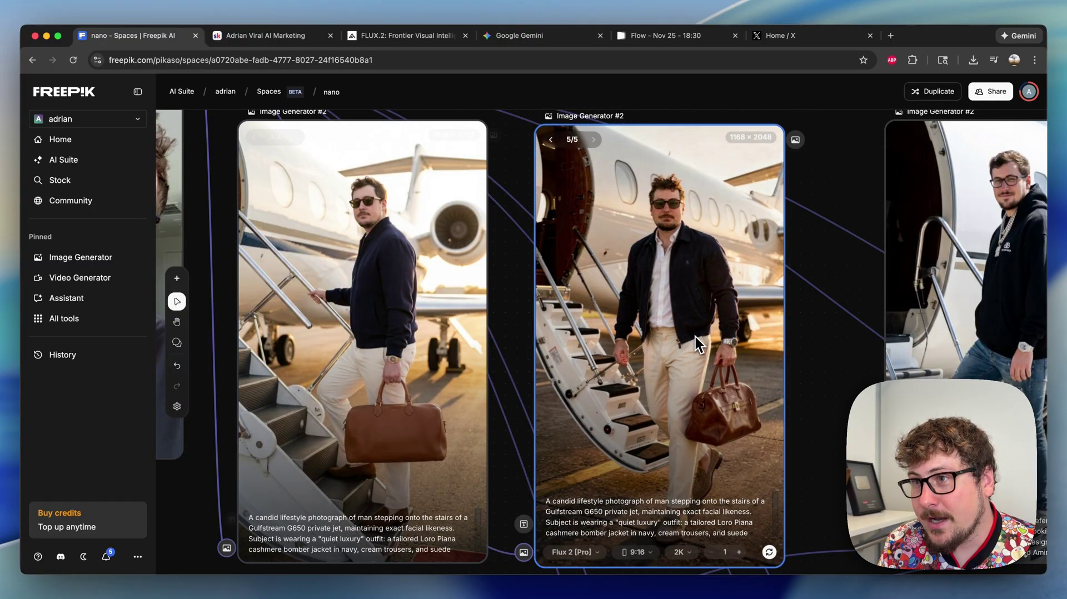
{"action": "double_click", "coordinate": [694, 337]}
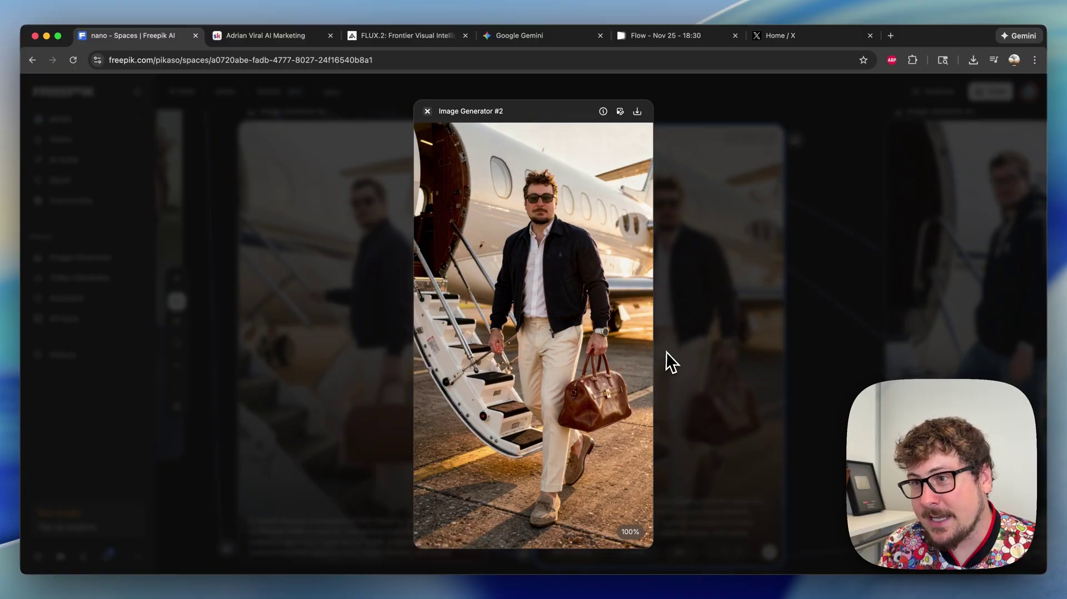
- Close the jet preview and view the Nano Banana Pro hoodie-on-jet-steps image full size
{"action": "left_click", "coordinate": [703, 361]}
{"action": "scroll", "coordinate": [747, 369], "scroll_direction": "right", "scroll_amount": 8}
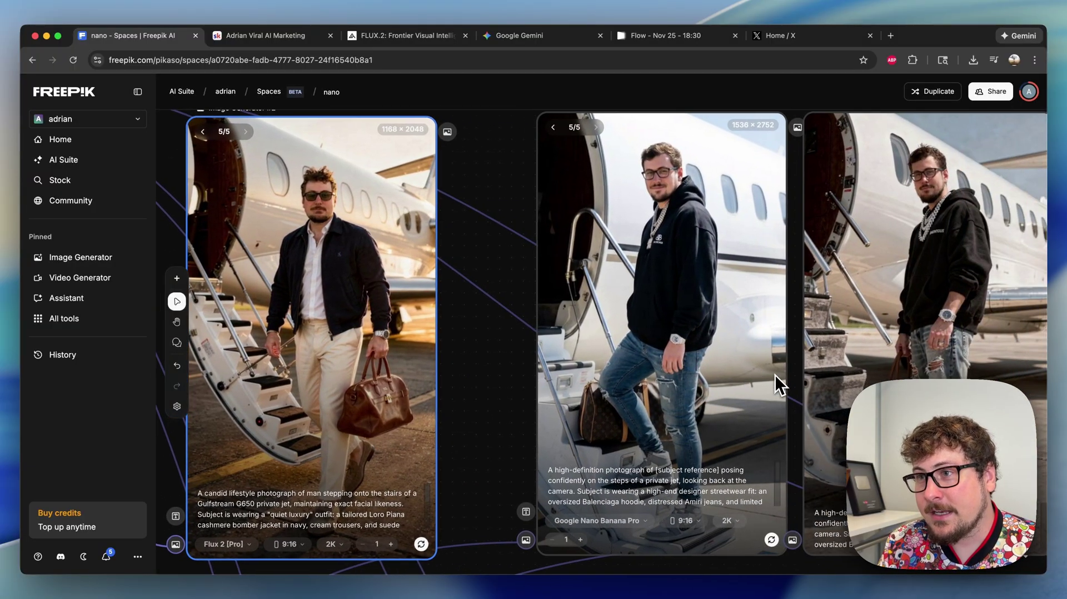
{"action": "scroll", "coordinate": [748, 362], "scroll_direction": "right", "scroll_amount": 3}
{"action": "left_click", "coordinate": [606, 313]}
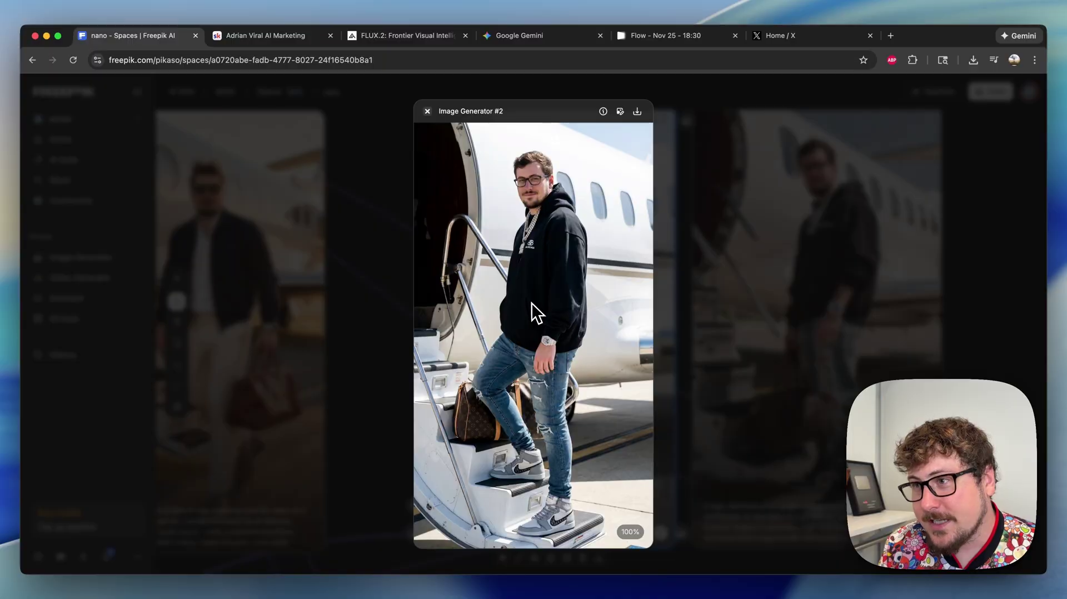
{"action": "left_click", "coordinate": [701, 327]}
- Compare the Flux 2 Pro hoodie image against the Nano Banana Pro one, reopening each full size
{"action": "scroll", "coordinate": [738, 320], "scroll_direction": "right", "scroll_amount": 3}
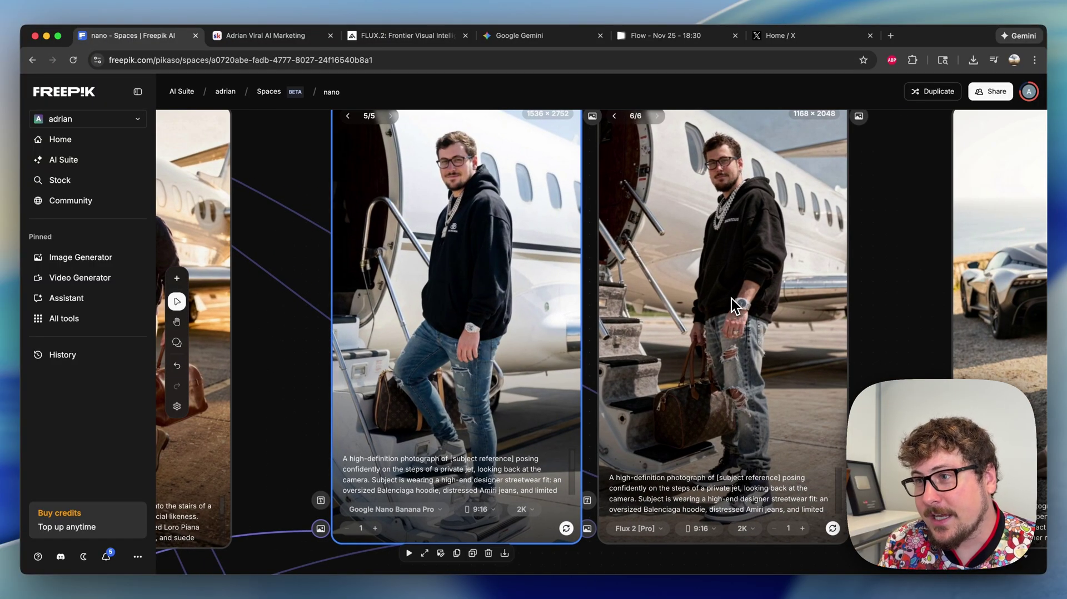
{"action": "double_click", "coordinate": [731, 298]}
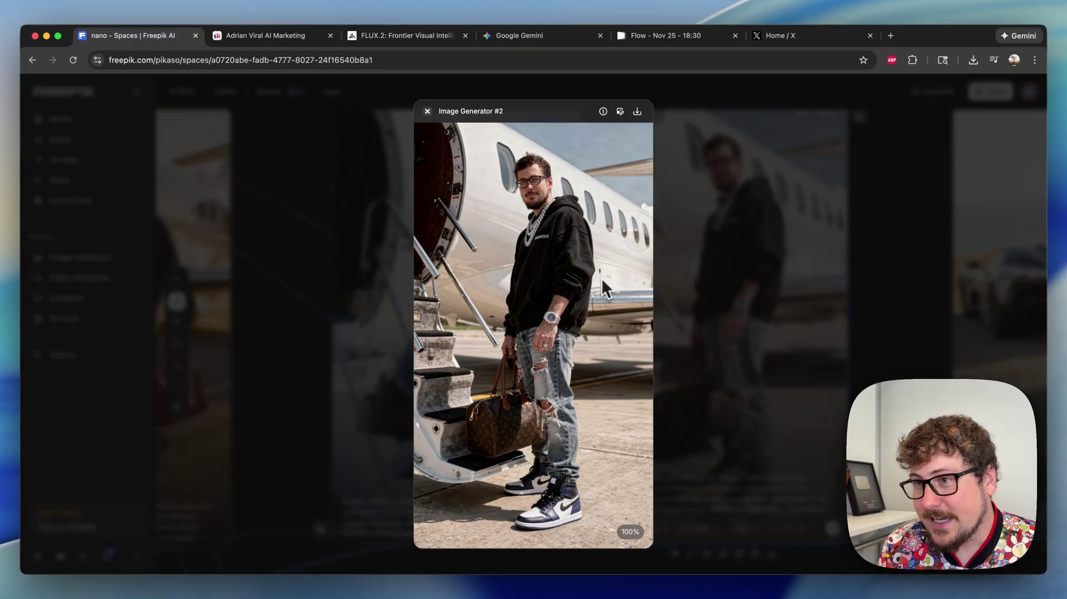
{"action": "left_click", "coordinate": [688, 299]}
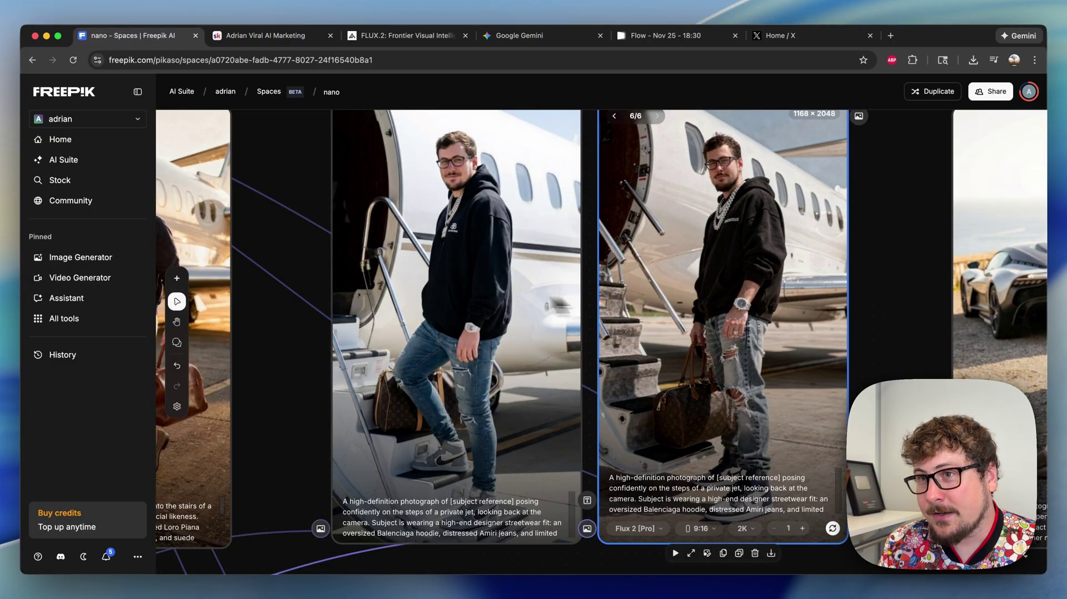
{"action": "left_click", "coordinate": [466, 292]}
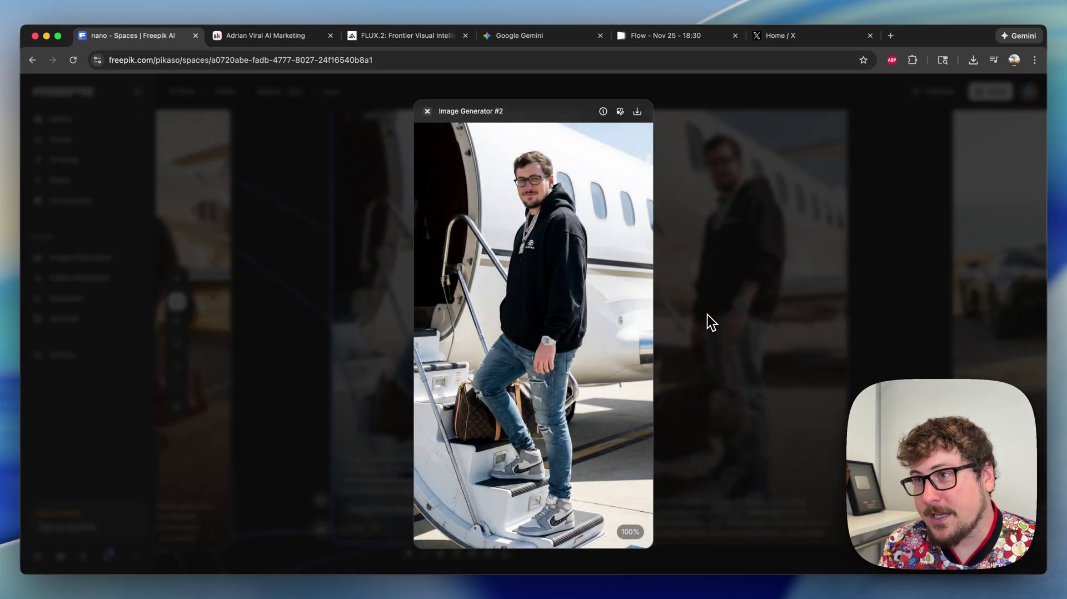
{"action": "left_click", "coordinate": [703, 315]}
{"action": "scroll", "coordinate": [672, 317], "scroll_direction": "right", "scroll_amount": 2}
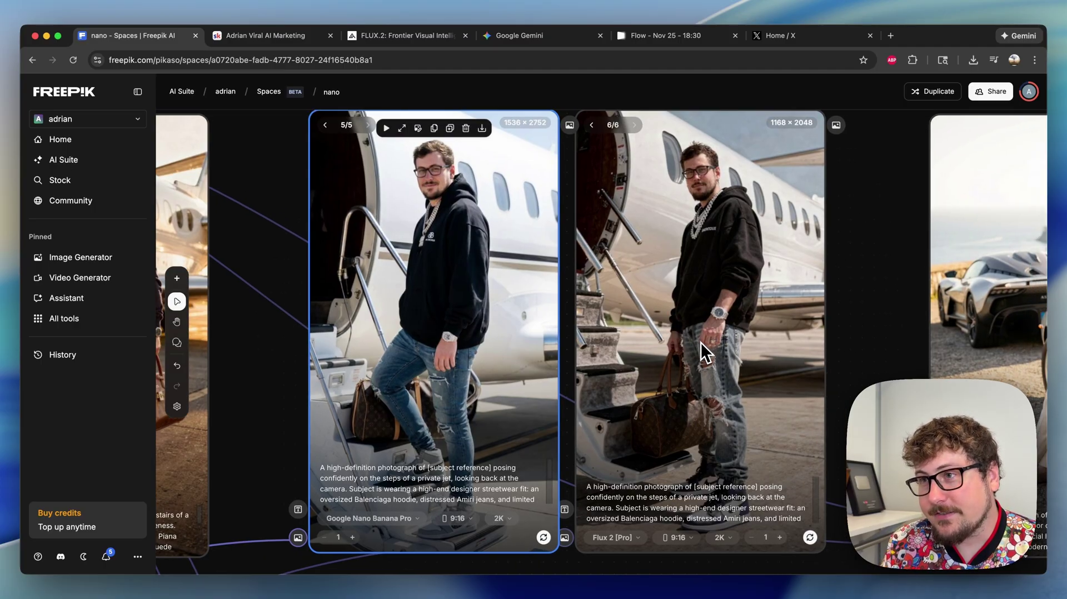
{"action": "double_click", "coordinate": [708, 372]}
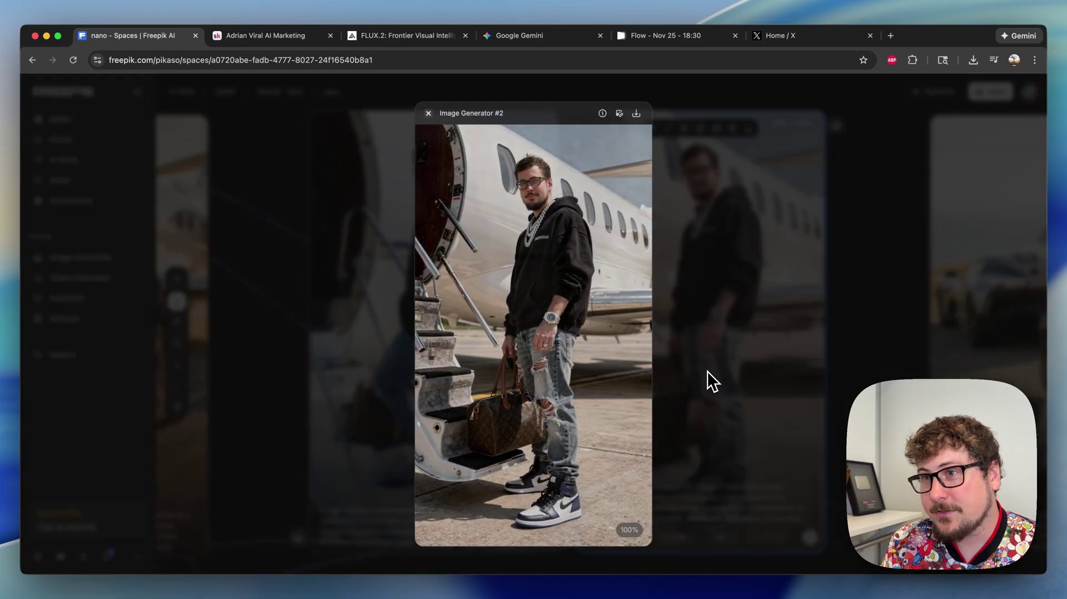
- View the middle and the Flux 2 Pro vintage Ferrari images full size, closing each preview
{"action": "key", "text": "Escape"}
{"action": "scroll", "coordinate": [741, 391], "scroll_direction": "right", "scroll_amount": 10}
{"action": "scroll", "coordinate": [741, 390], "scroll_direction": "right", "scroll_amount": 2}
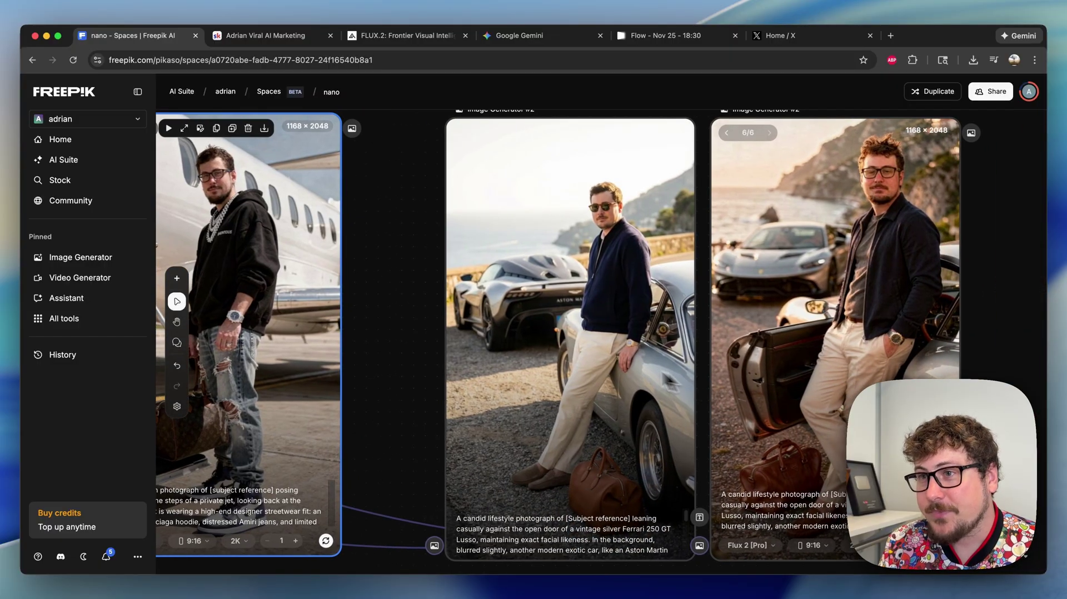
{"action": "double_click", "coordinate": [611, 345]}
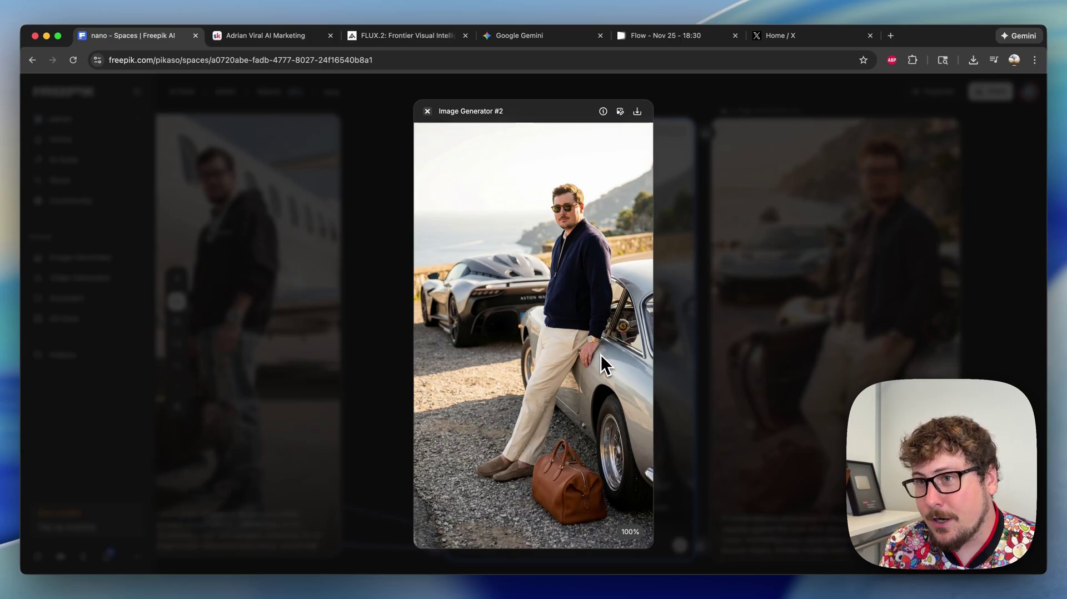
{"action": "left_click", "coordinate": [701, 374]}
{"action": "double_click", "coordinate": [807, 345]}
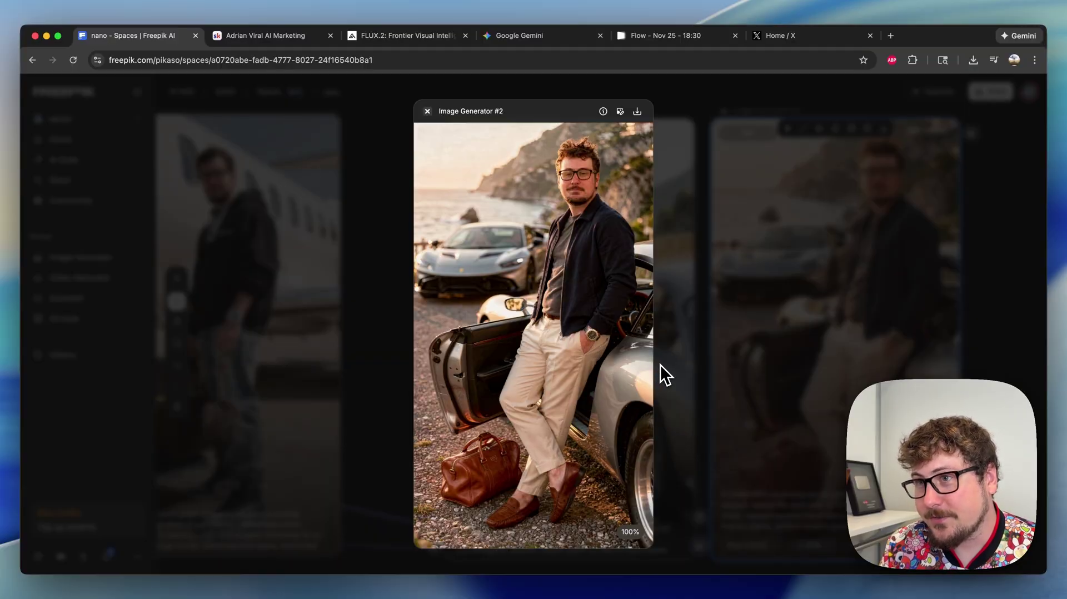
{"action": "left_click", "coordinate": [694, 366]}
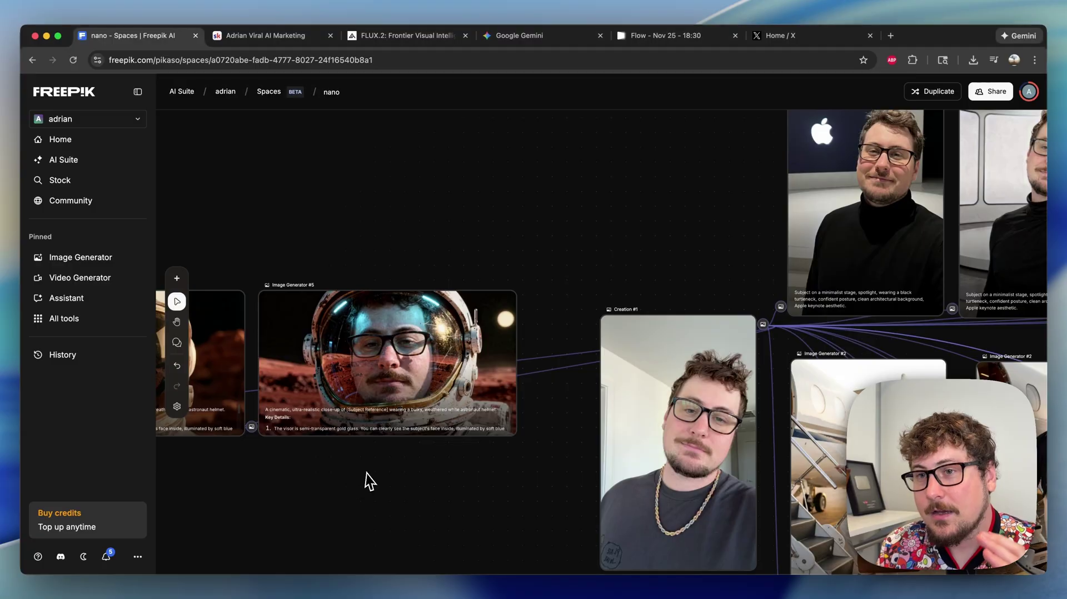
- Show the first astronaut card's prompt, view its image full size, then open the second close-up
{"action": "scroll", "coordinate": [367, 475], "scroll_direction": "left", "scroll_amount": 3}
{"action": "scroll", "coordinate": [367, 472], "scroll_direction": "left", "scroll_amount": 3}
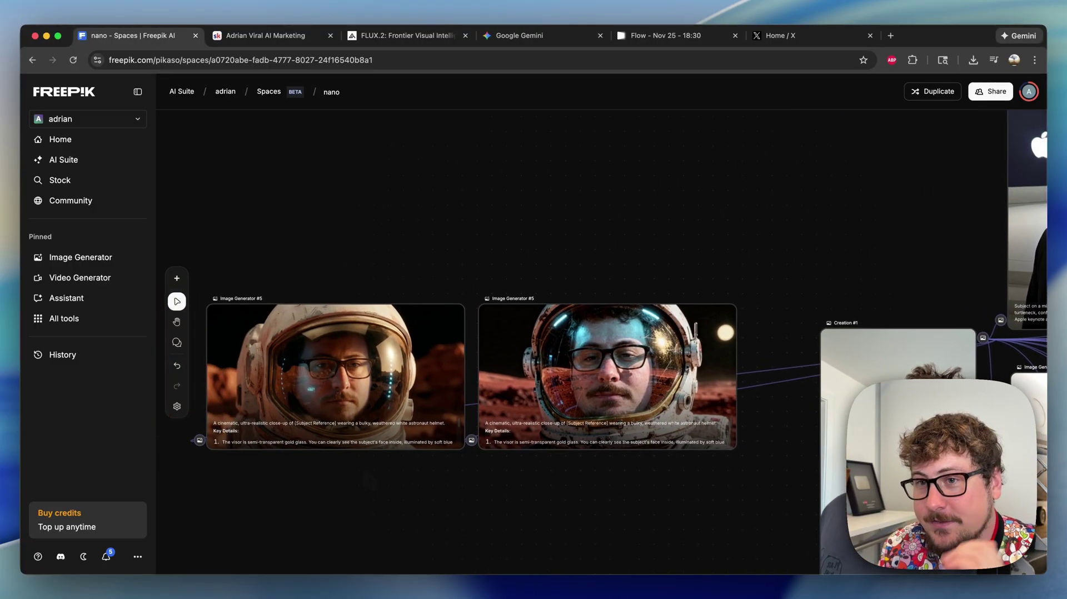
{"action": "left_click", "coordinate": [340, 427]}
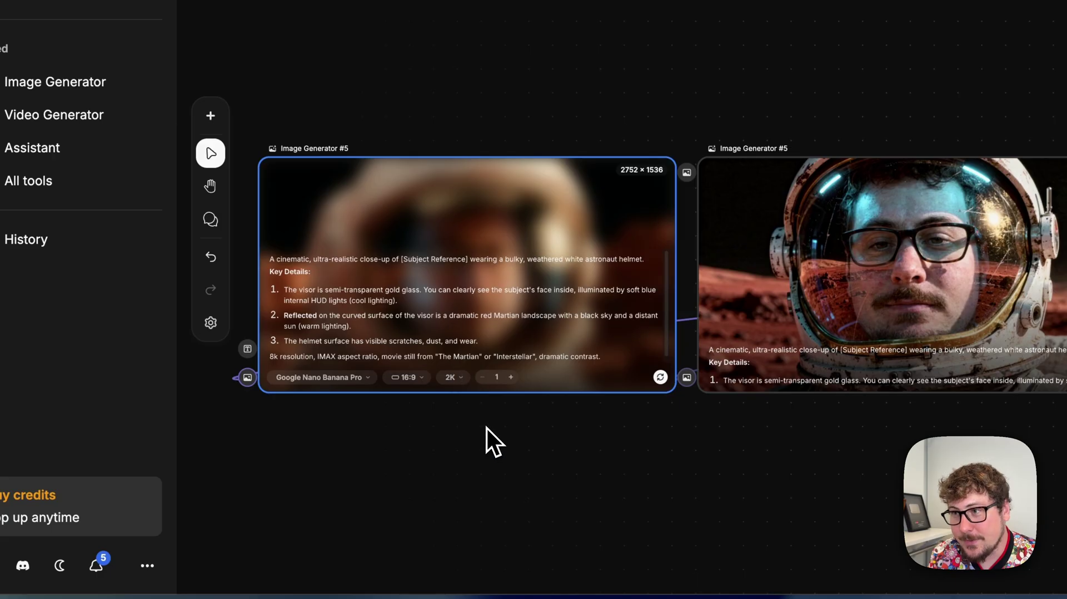
{"action": "left_click", "coordinate": [494, 279]}
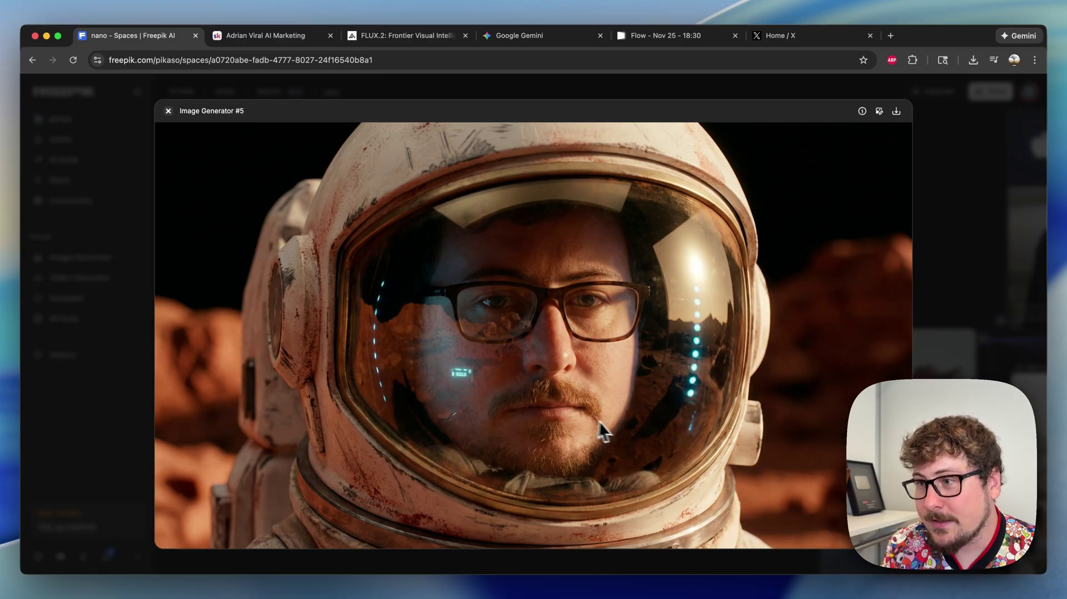
{"action": "left_click", "coordinate": [955, 369]}
{"action": "double_click", "coordinate": [625, 368]}
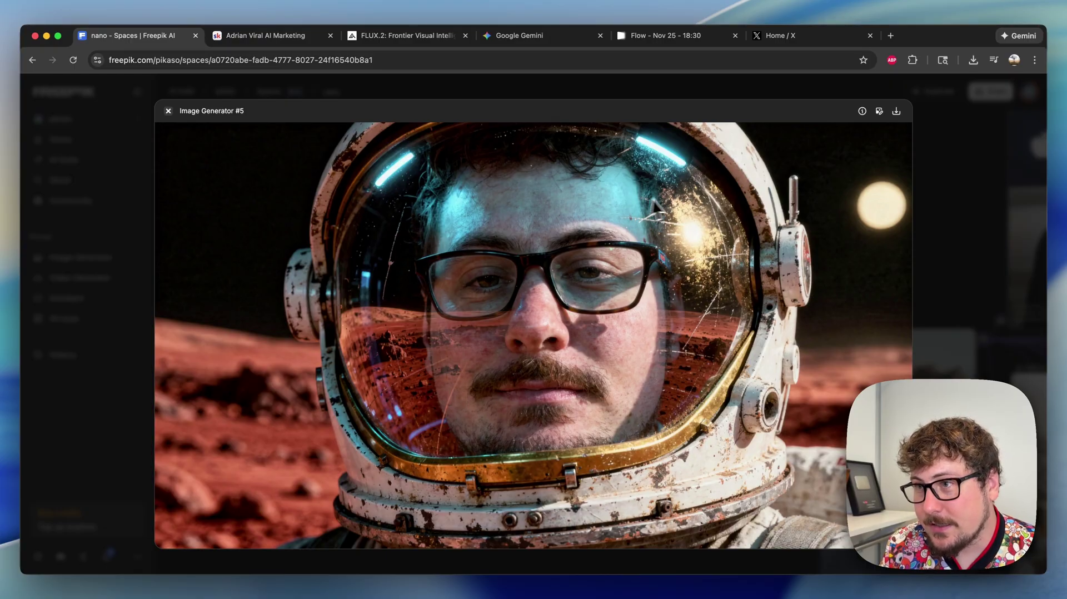
- Close the astronaut preview, then view the Nano Banana Pro and older-man Outback selfies full size
{"action": "left_click", "coordinate": [949, 357]}
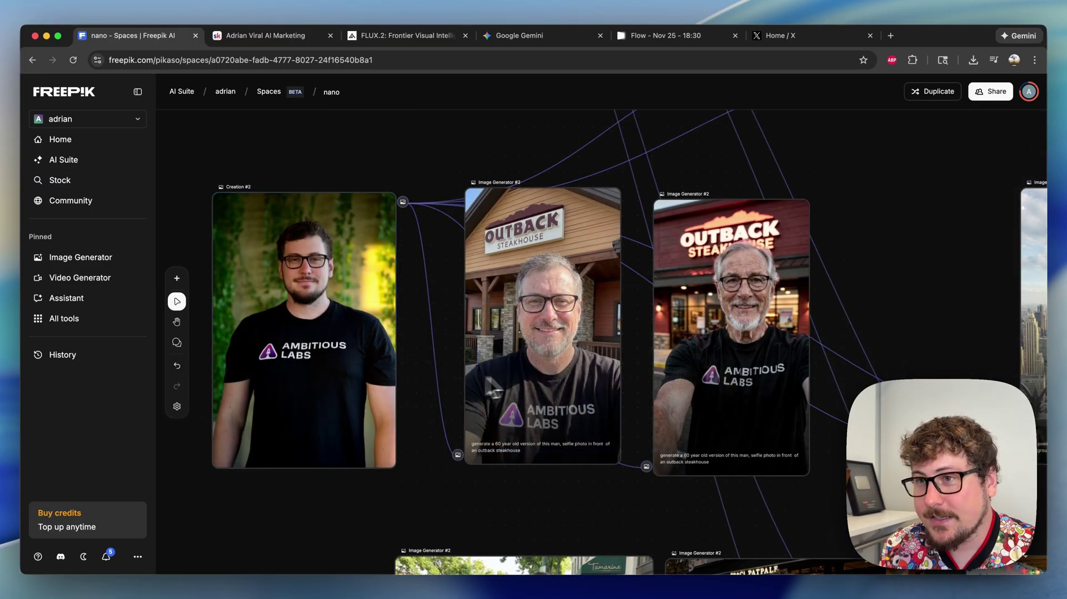
{"action": "scroll", "coordinate": [537, 378], "scroll_direction": "up", "scroll_amount": 5}
{"action": "scroll", "coordinate": [538, 377], "scroll_direction": "up", "scroll_amount": 2}
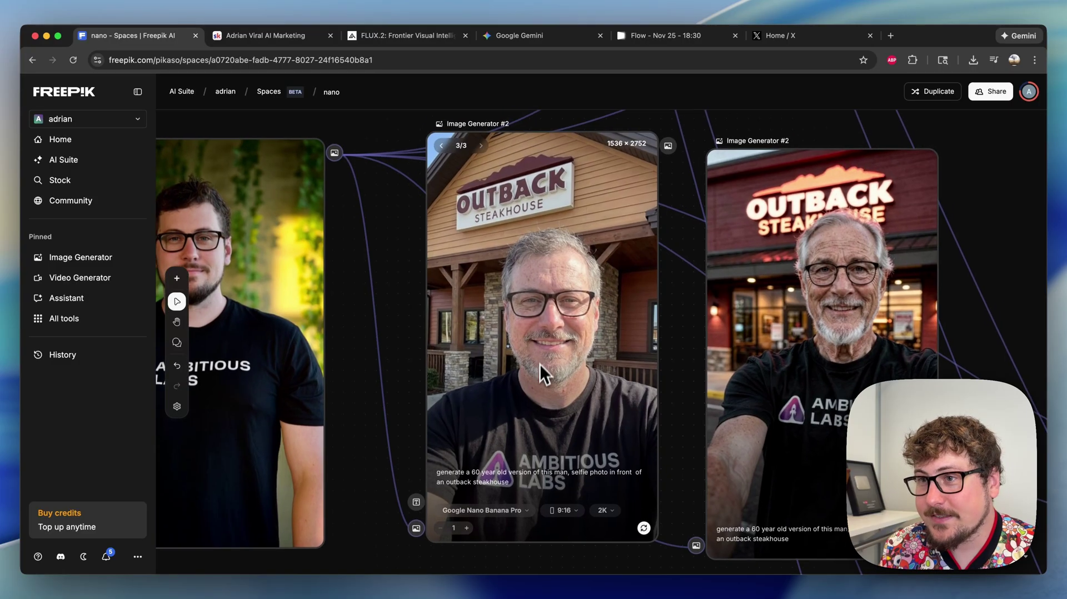
{"action": "double_click", "coordinate": [542, 349]}
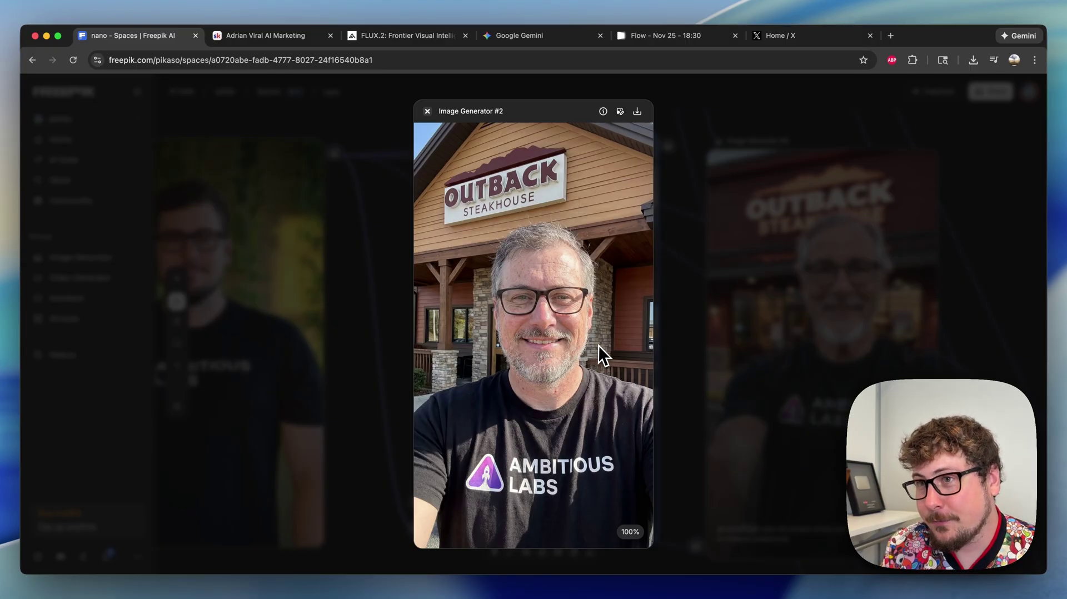
{"action": "left_click", "coordinate": [687, 327]}
{"action": "double_click", "coordinate": [828, 343]}
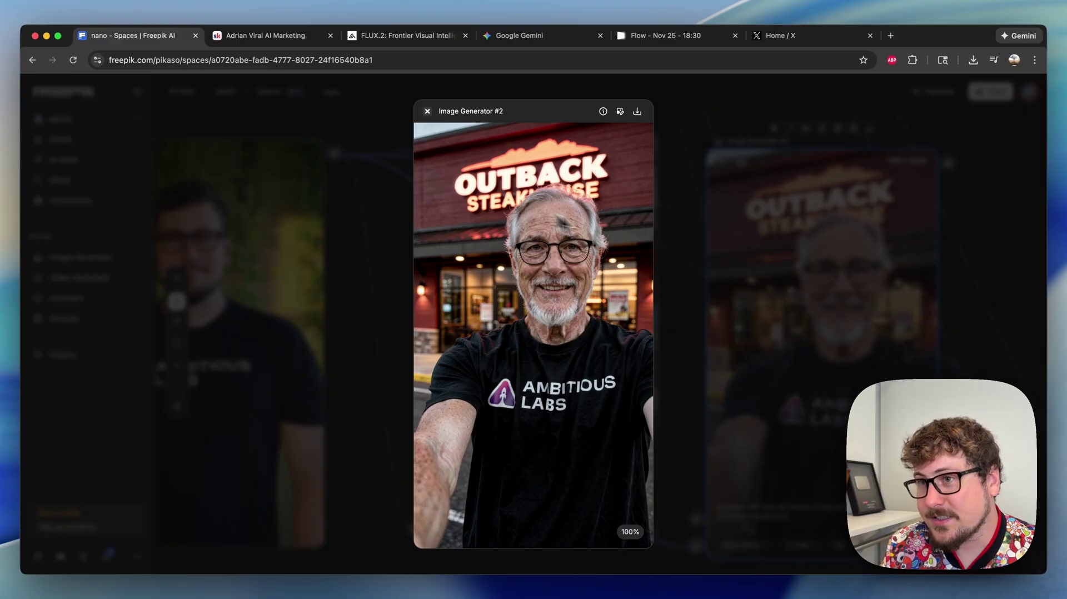
{"action": "left_click", "coordinate": [697, 259]}
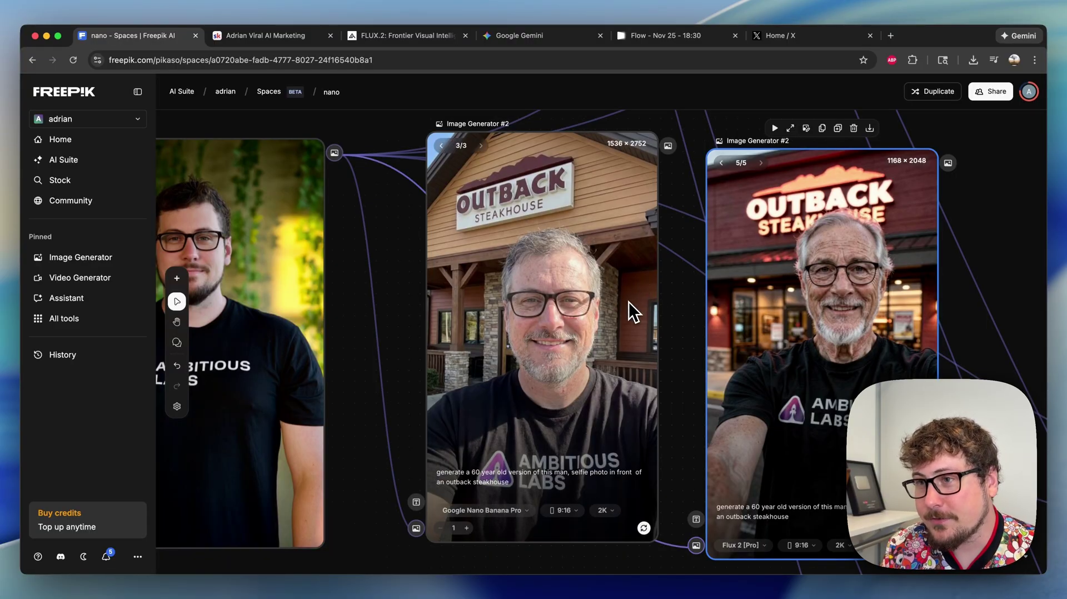
- View the first and second New York skyscraper photos full size, closing each preview
{"action": "scroll", "coordinate": [628, 312], "scroll_direction": "right", "scroll_amount": 3}
{"action": "scroll", "coordinate": [629, 303], "scroll_direction": "down", "scroll_amount": 5}
{"action": "scroll", "coordinate": [629, 302], "scroll_direction": "right", "scroll_amount": 6}
{"action": "scroll", "coordinate": [627, 302], "scroll_direction": "right", "scroll_amount": 5}
{"action": "double_click", "coordinate": [545, 351]}
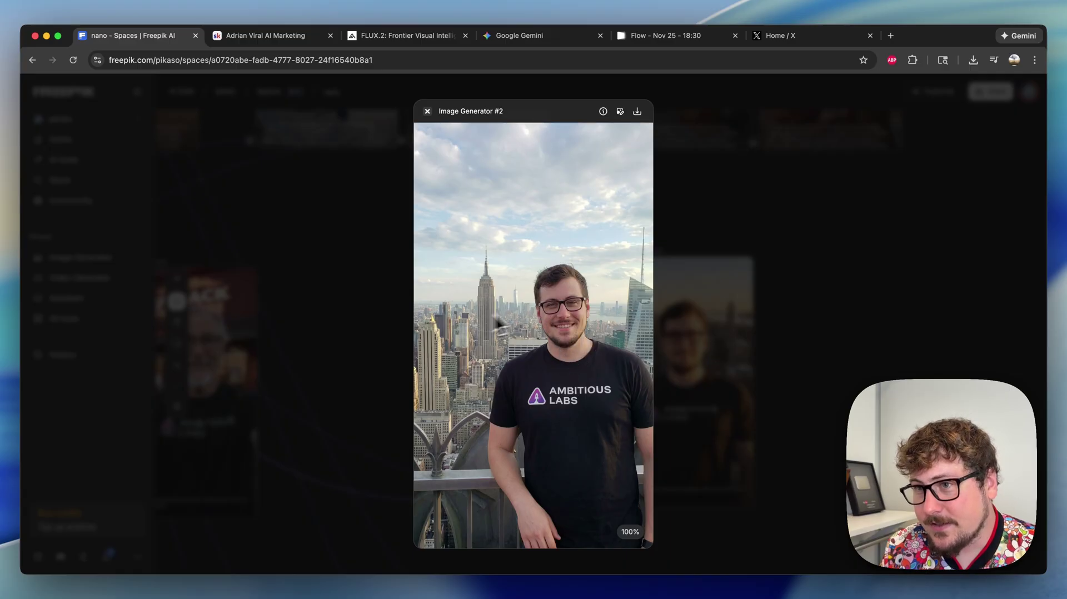
{"action": "left_click", "coordinate": [688, 315]}
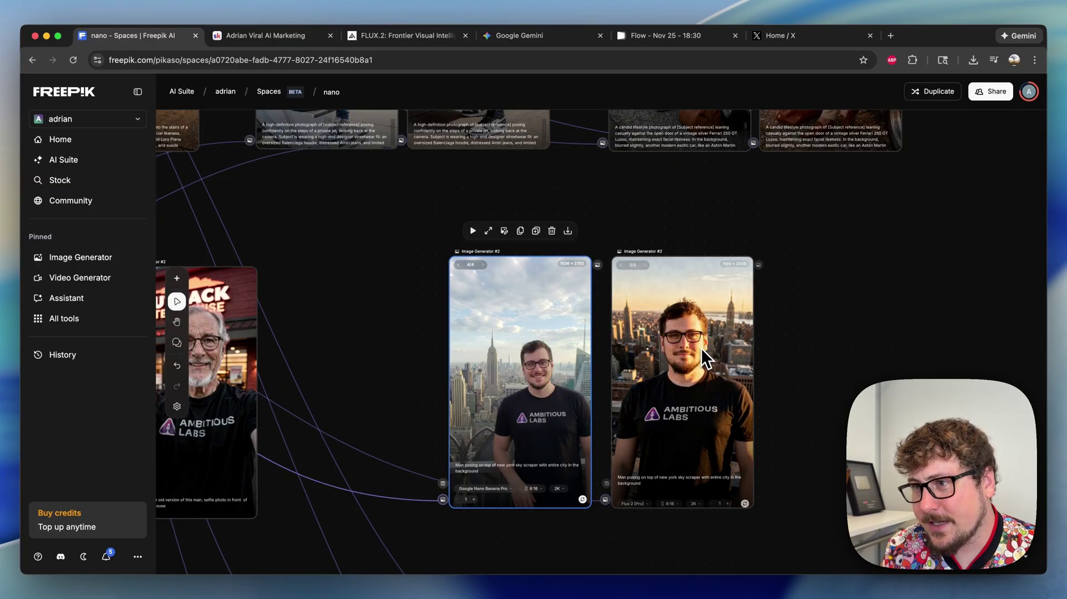
{"action": "double_click", "coordinate": [703, 352]}
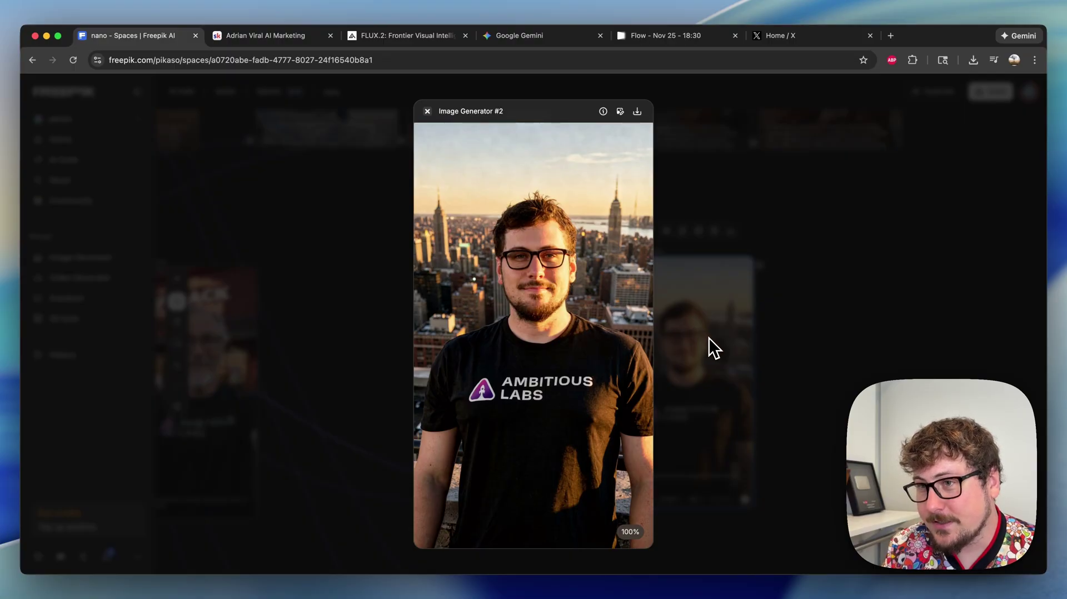
{"action": "left_click", "coordinate": [747, 350]}
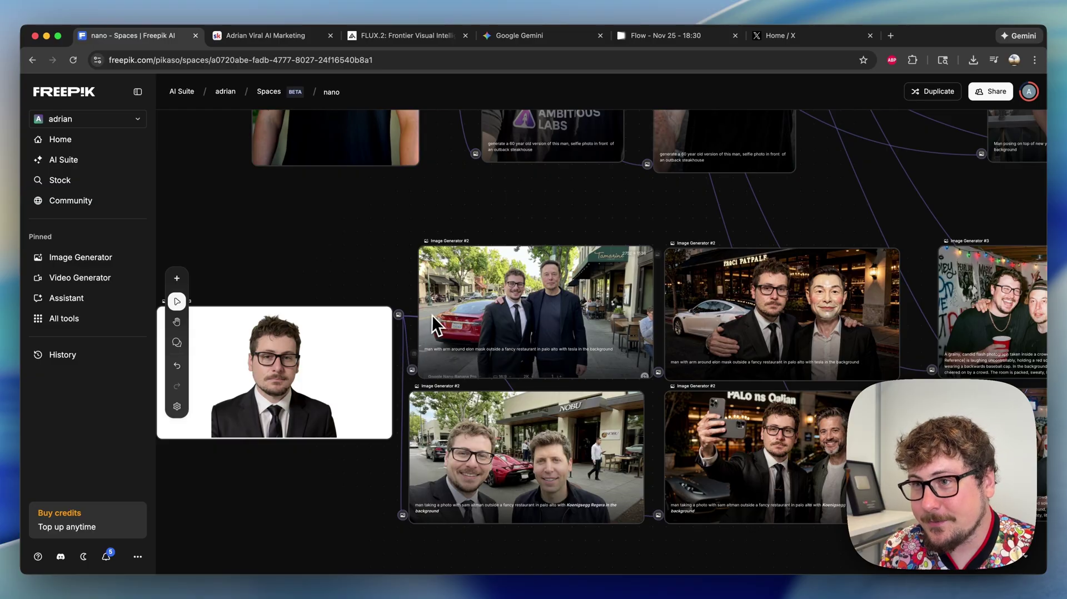
- View the Tamarine and NOBU restaurant photos full size, closing each preview
{"action": "left_click", "coordinate": [544, 308]}
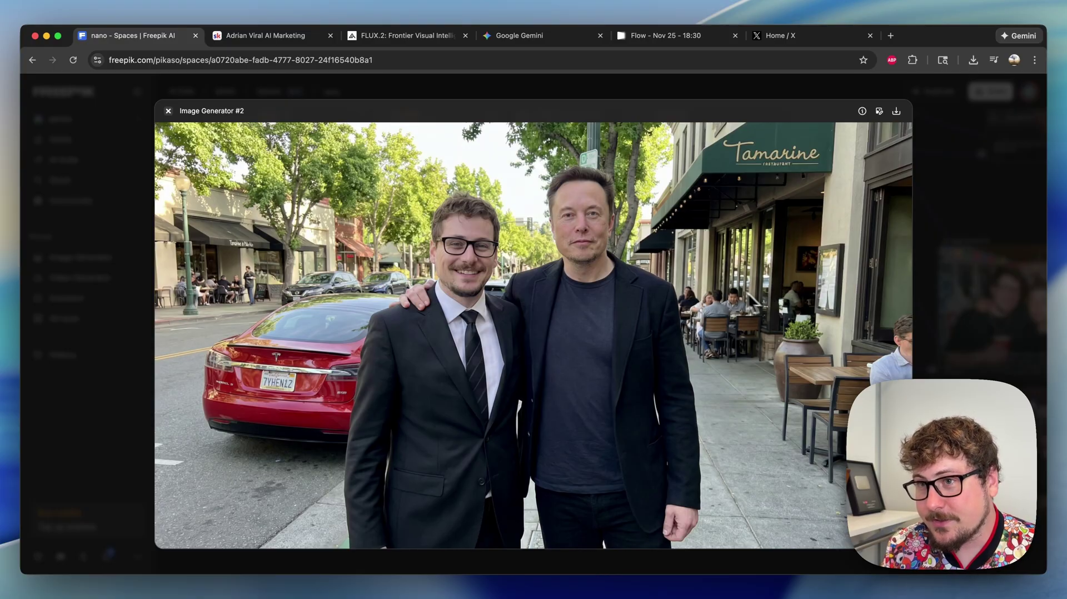
{"action": "left_click", "coordinate": [126, 340]}
{"action": "scroll", "coordinate": [530, 423], "scroll_direction": "down", "scroll_amount": 2}
{"action": "double_click", "coordinate": [530, 417]}
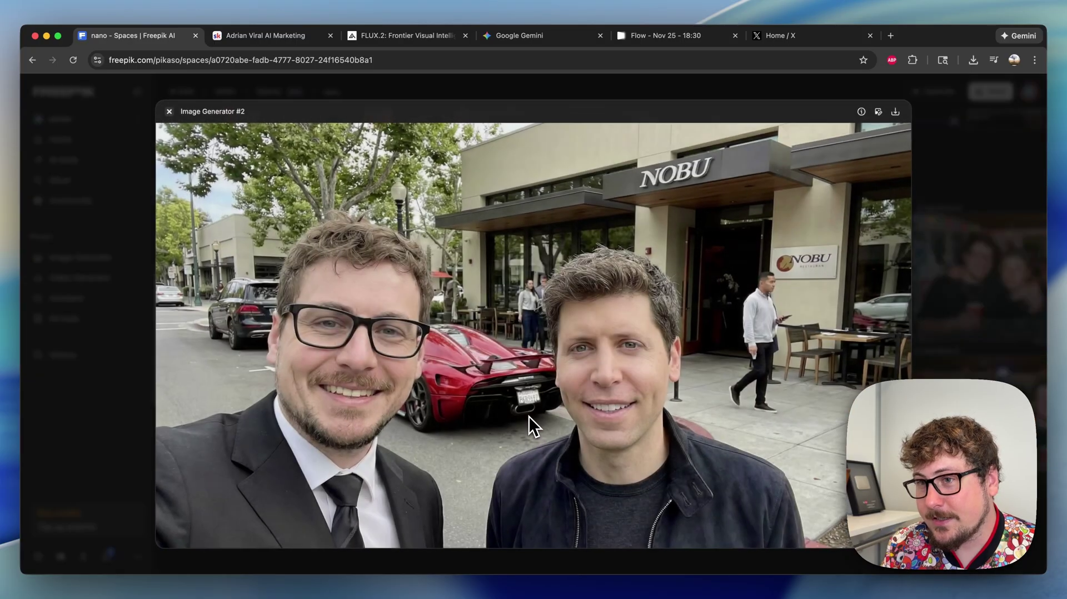
{"action": "left_click", "coordinate": [968, 340]}
- View the FRACI PATPALE restaurant image and the restaurant selfie full size, then close them
{"action": "scroll", "coordinate": [969, 339], "scroll_direction": "right", "scroll_amount": 5}
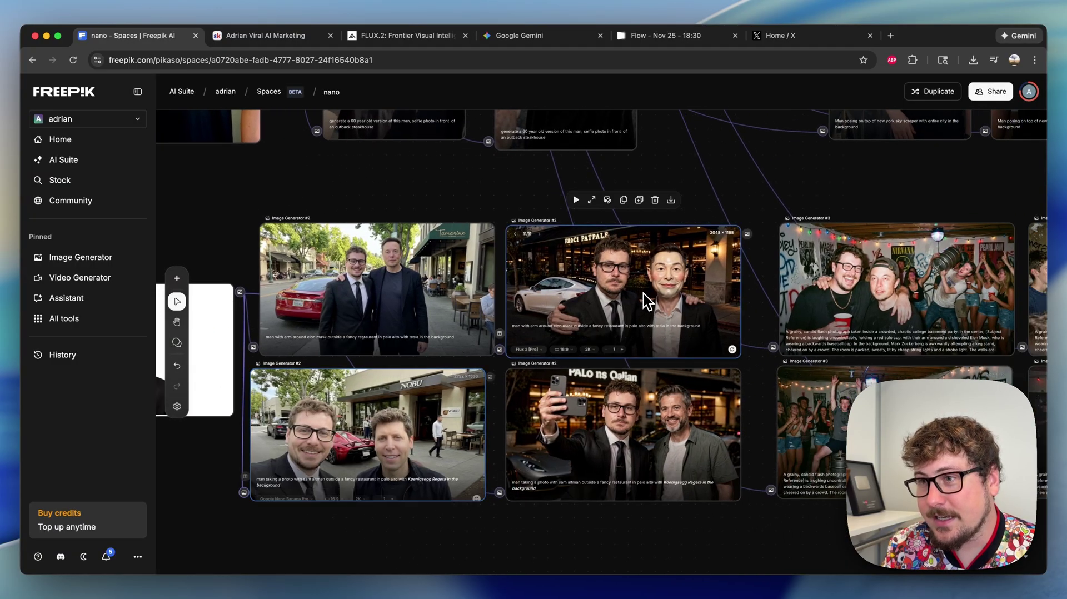
{"action": "double_click", "coordinate": [676, 320]}
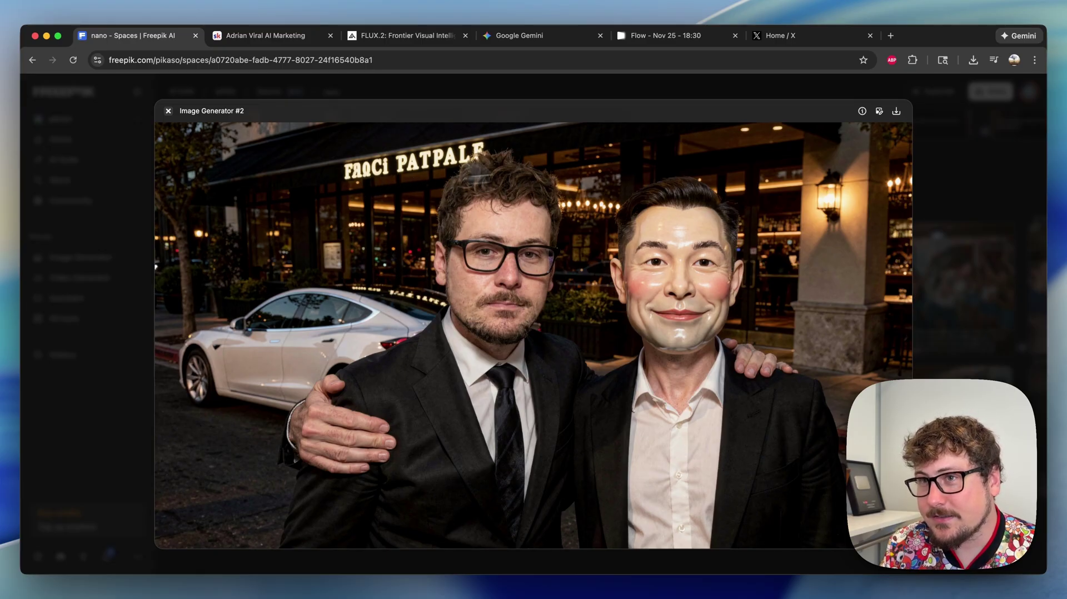
{"action": "left_click", "coordinate": [974, 266]}
{"action": "scroll", "coordinate": [889, 353], "scroll_direction": "right", "scroll_amount": 3}
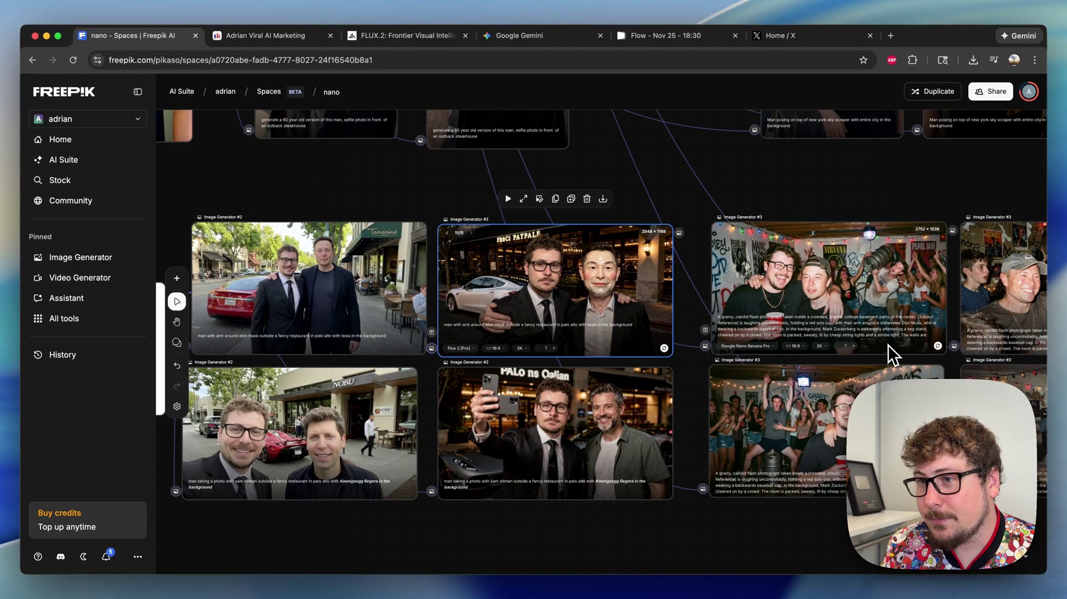
{"action": "left_click", "coordinate": [627, 401]}
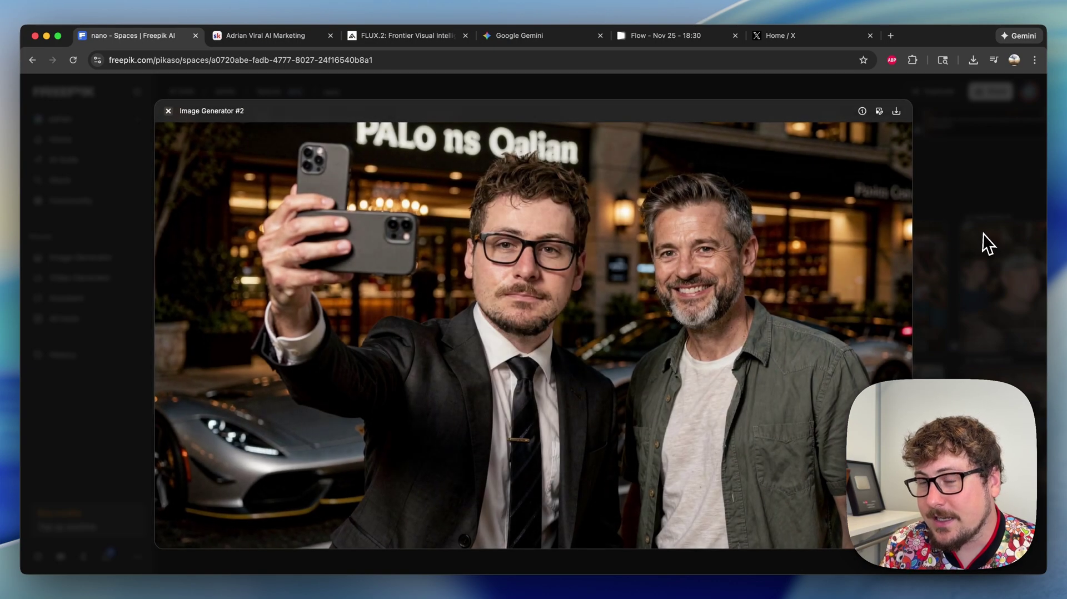
{"action": "left_click", "coordinate": [954, 347]}
- View the first and bottom-middle basement-party images full size, closing each preview
{"action": "scroll", "coordinate": [779, 399], "scroll_direction": "right", "scroll_amount": 3}
{"action": "scroll", "coordinate": [778, 398], "scroll_direction": "right", "scroll_amount": 3}
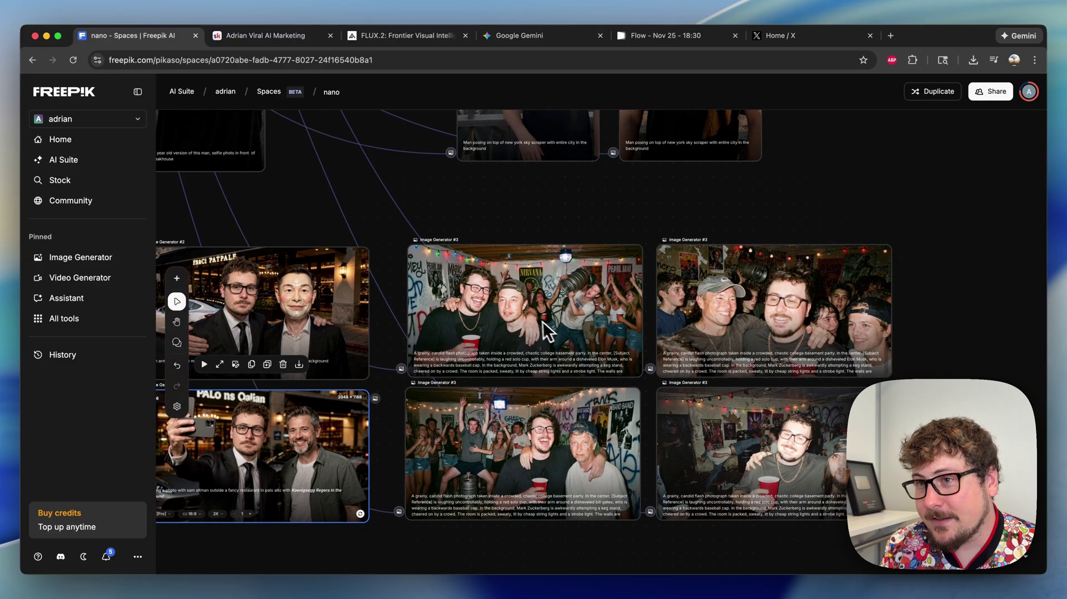
{"action": "left_click", "coordinate": [534, 318]}
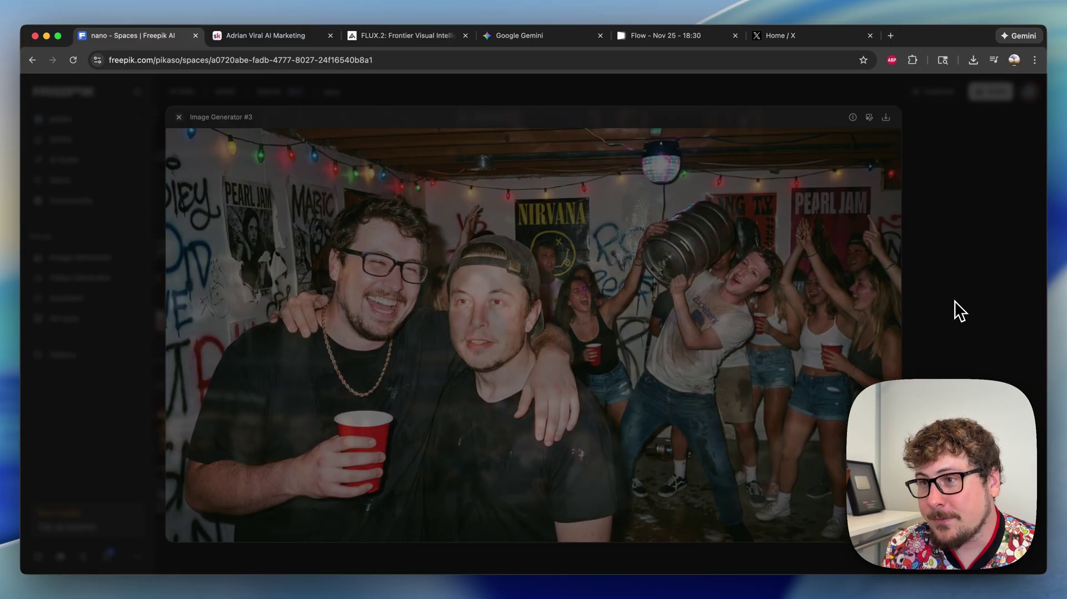
{"action": "left_click", "coordinate": [954, 301]}
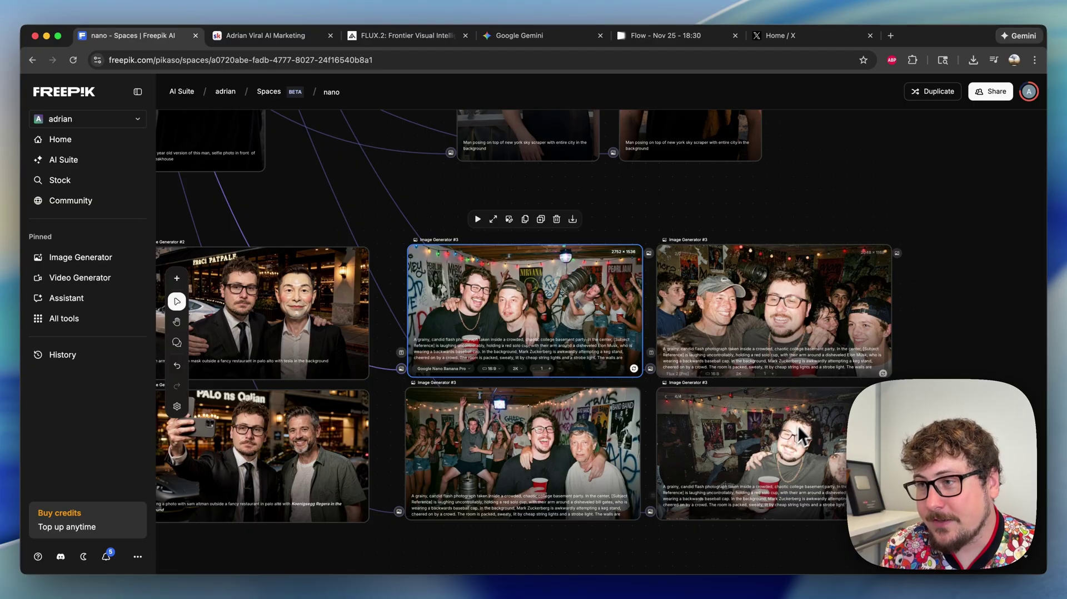
{"action": "double_click", "coordinate": [520, 431]}
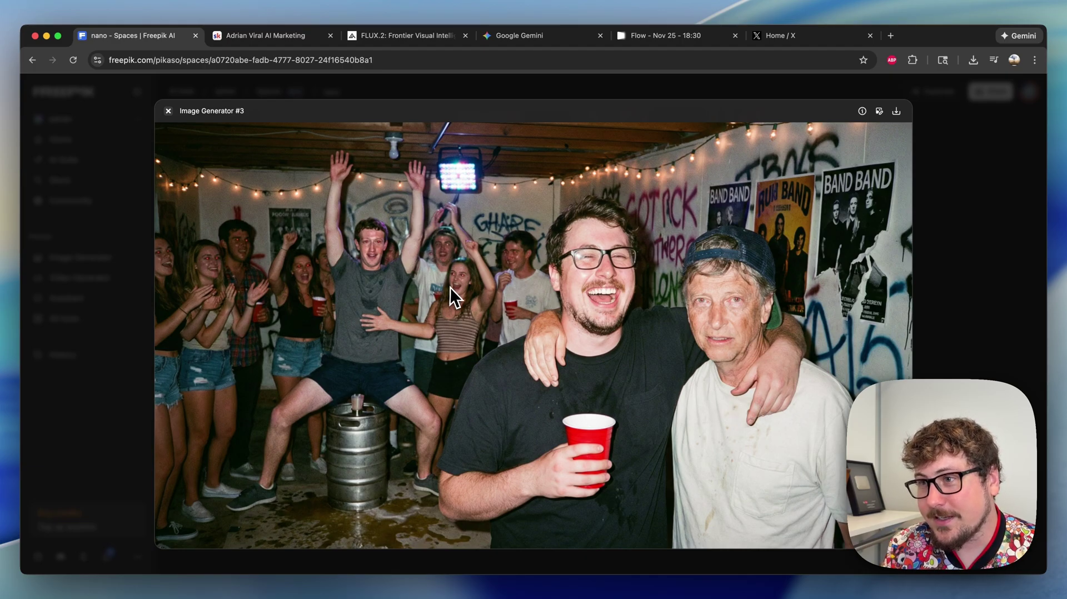
{"action": "left_click", "coordinate": [965, 316]}
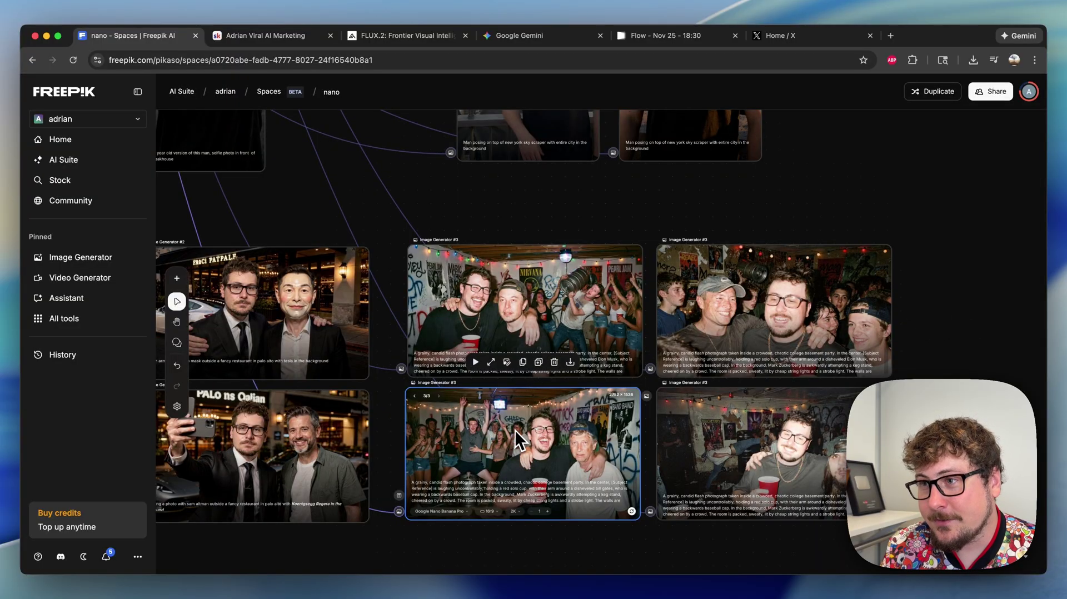
- Scroll the canvas up to the private-jet and skyscraper images
{"action": "scroll", "coordinate": [511, 425], "scroll_direction": "up", "scroll_amount": 3}
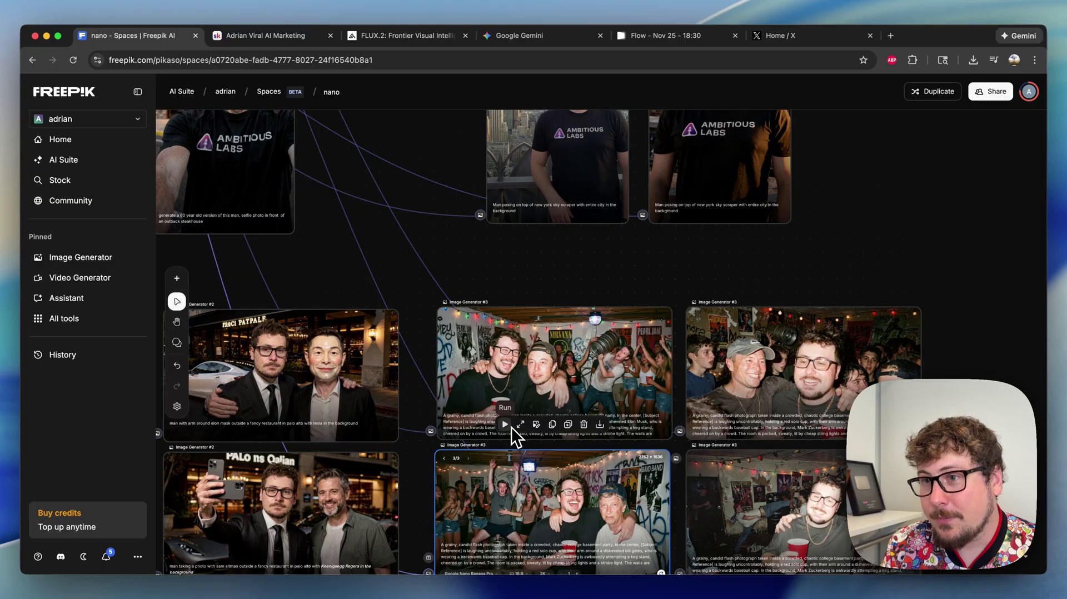
{"action": "scroll", "coordinate": [403, 242], "scroll_direction": "up", "scroll_amount": 10}
{"action": "scroll", "coordinate": [404, 243], "scroll_direction": "up", "scroll_amount": 10}
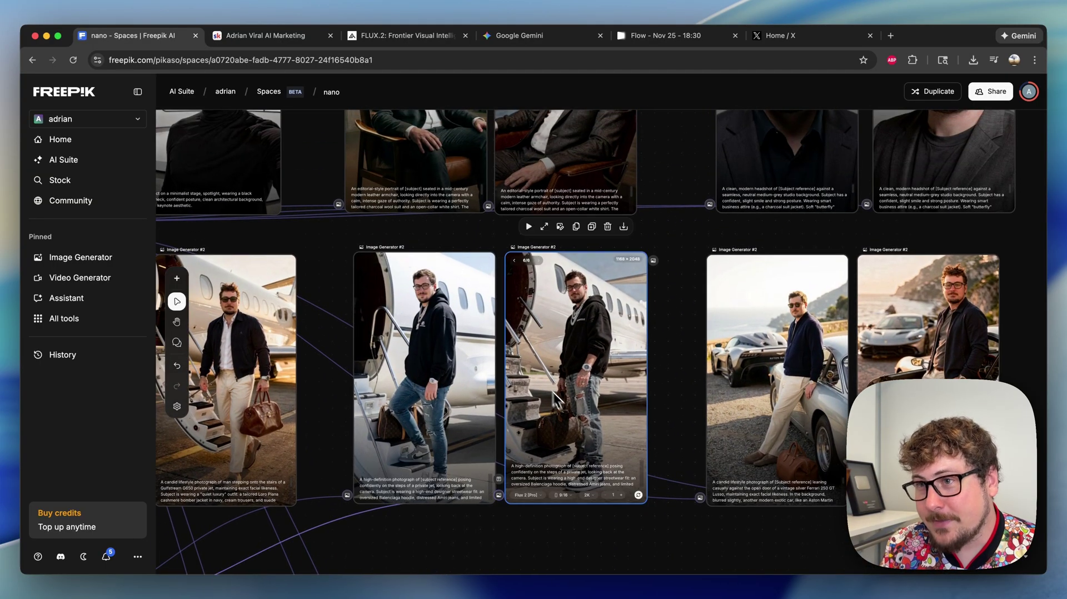
- Preview a private-jet image, nudge the Rose Bear node down, and view the first rose-bear car photo
{"action": "double_click", "coordinate": [556, 396]}
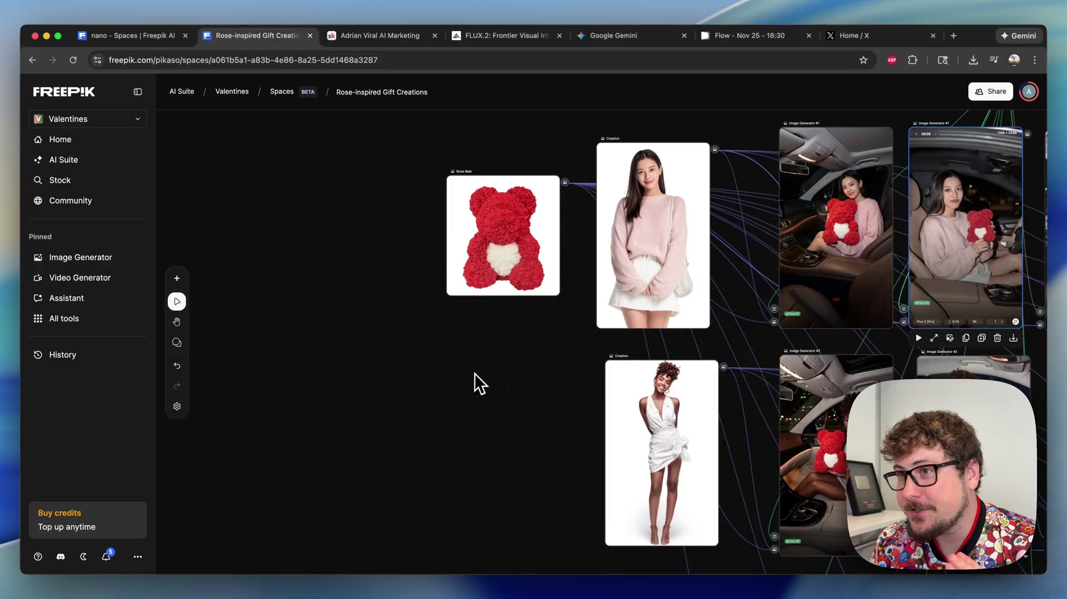
{"action": "left_click_drag", "start_coordinate": [503, 288], "coordinate": [506, 292]}
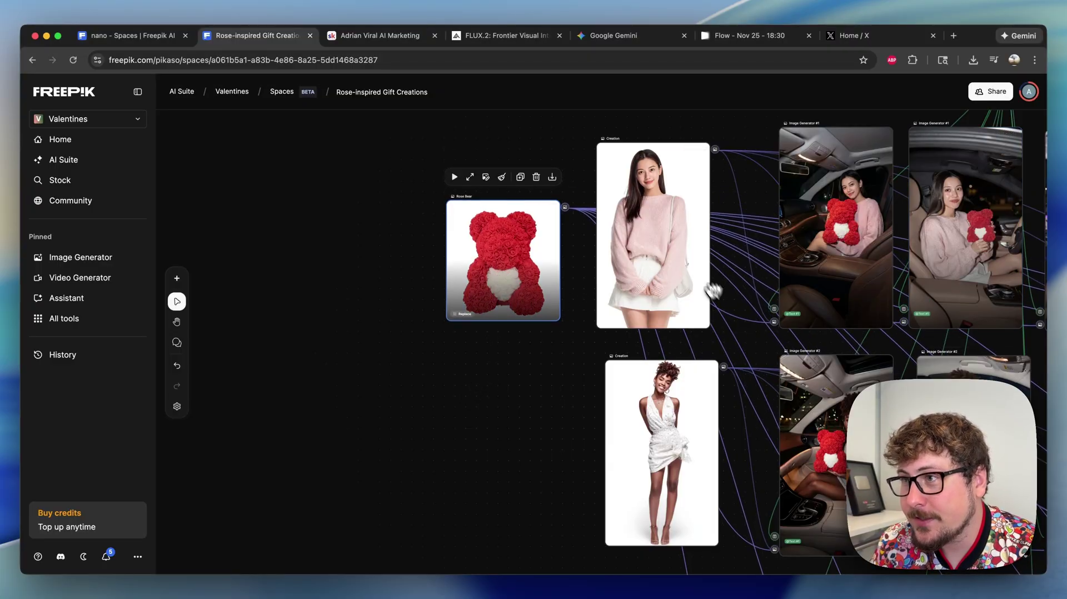
{"action": "double_click", "coordinate": [834, 243]}
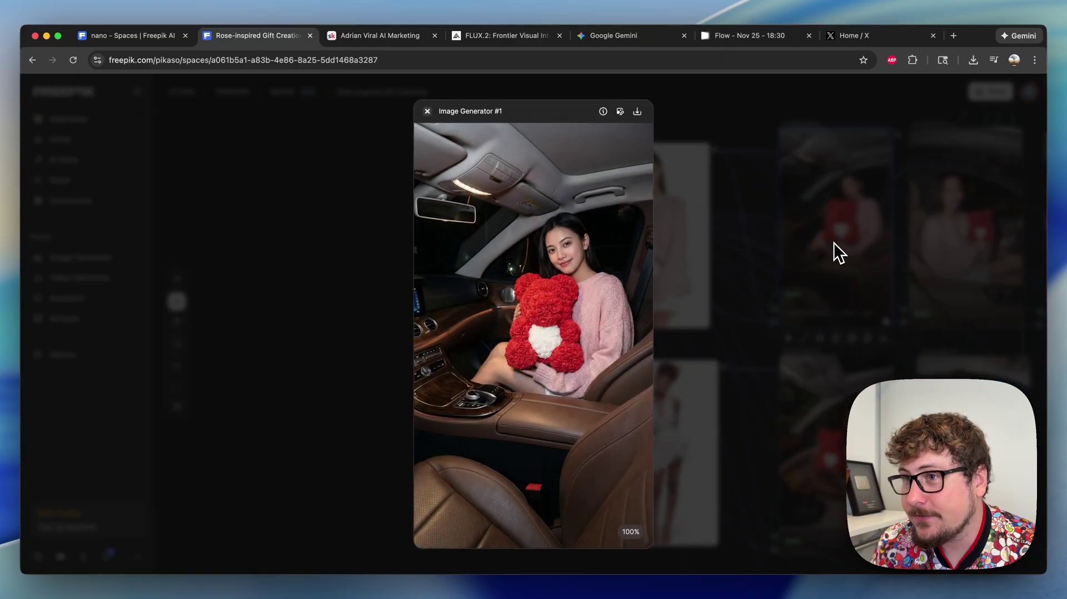
{"action": "left_click", "coordinate": [760, 278]}
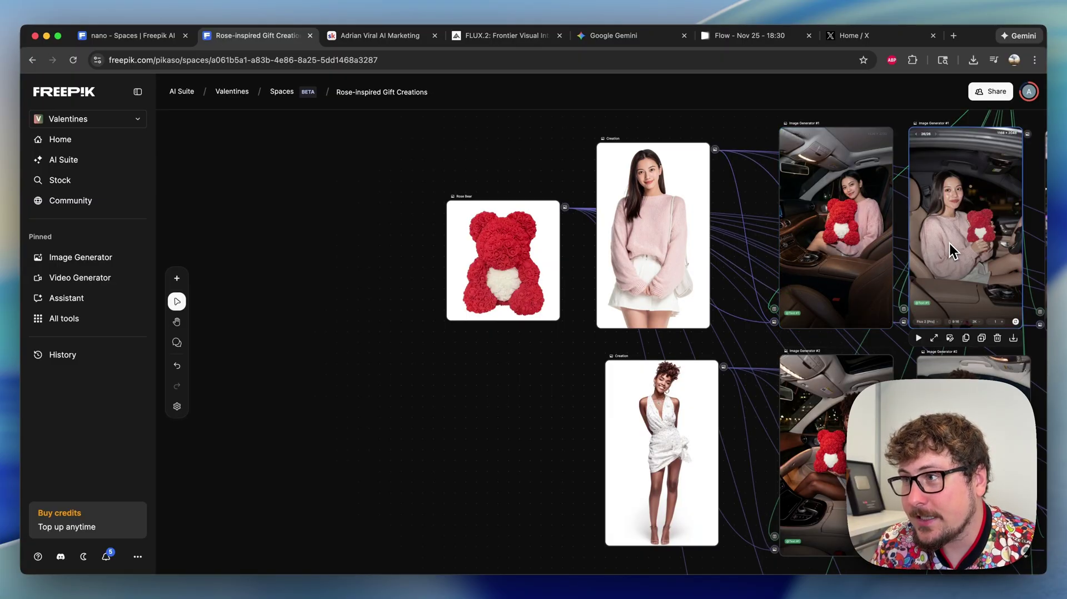
- View the right-hand rose-bear car photo and both white-dress model car photos full size
{"action": "double_click", "coordinate": [949, 245]}
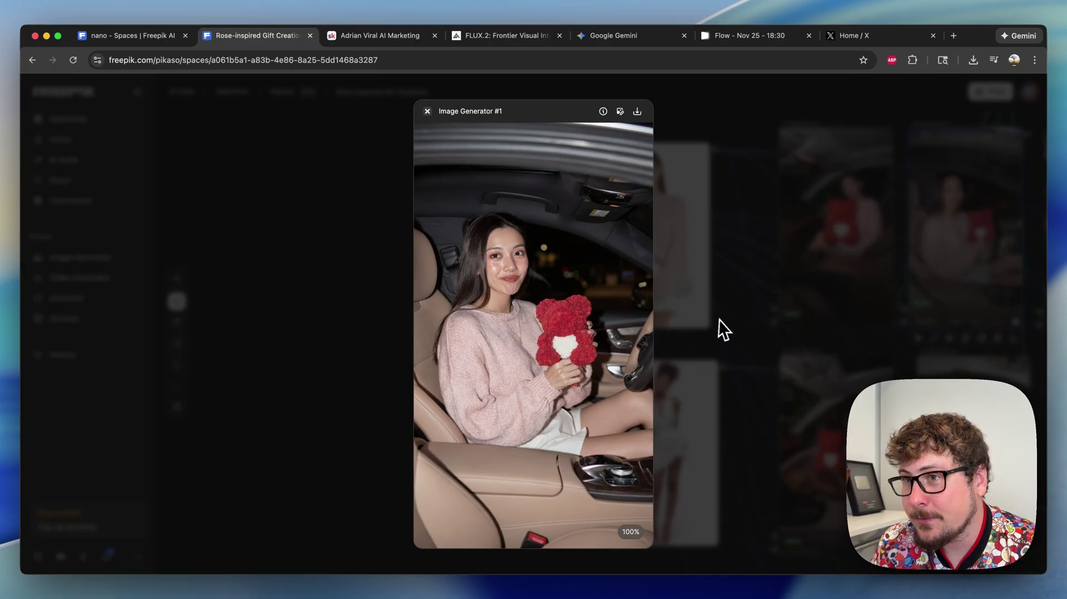
{"action": "left_click", "coordinate": [768, 321]}
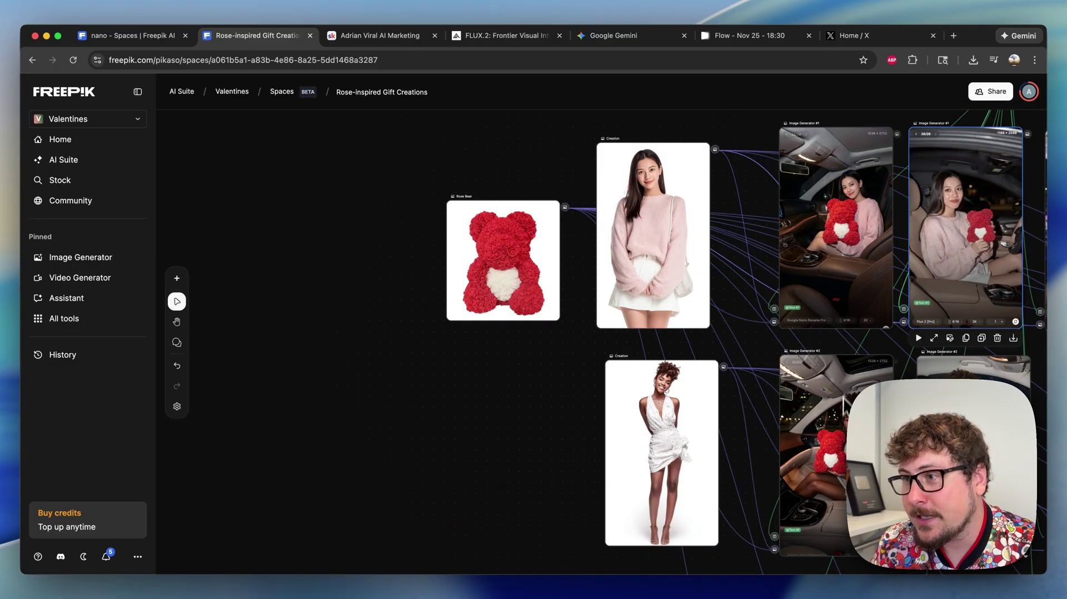
{"action": "double_click", "coordinate": [845, 428]}
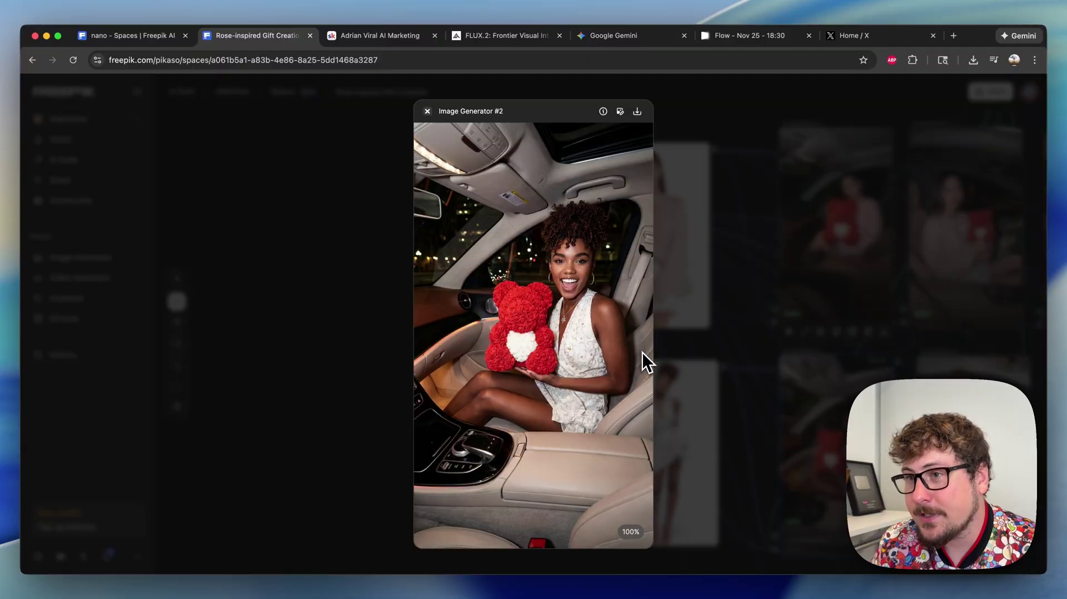
{"action": "left_click", "coordinate": [733, 376]}
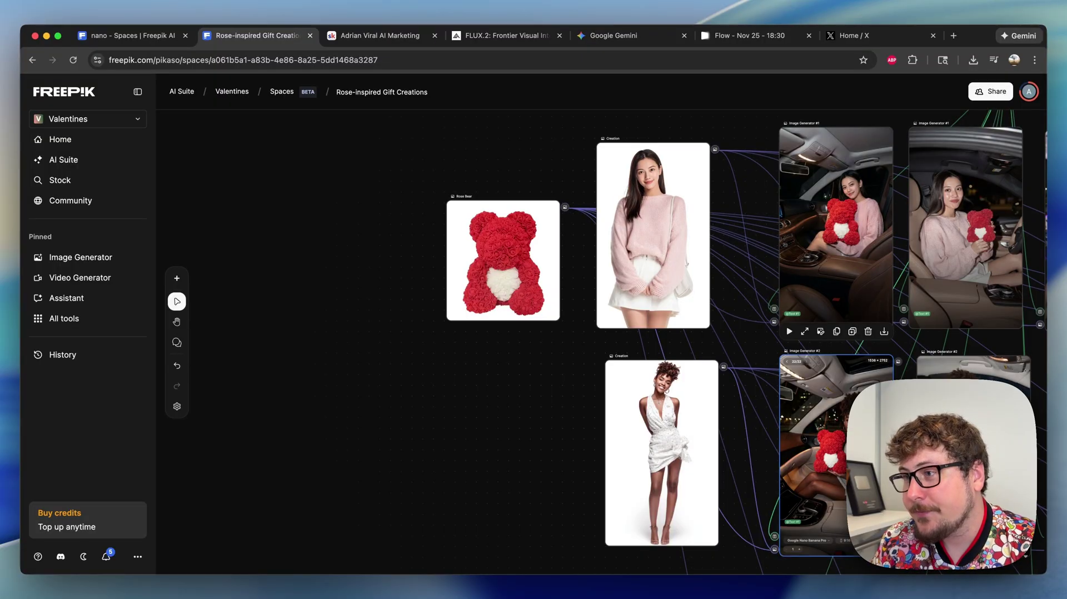
{"action": "double_click", "coordinate": [967, 234]}
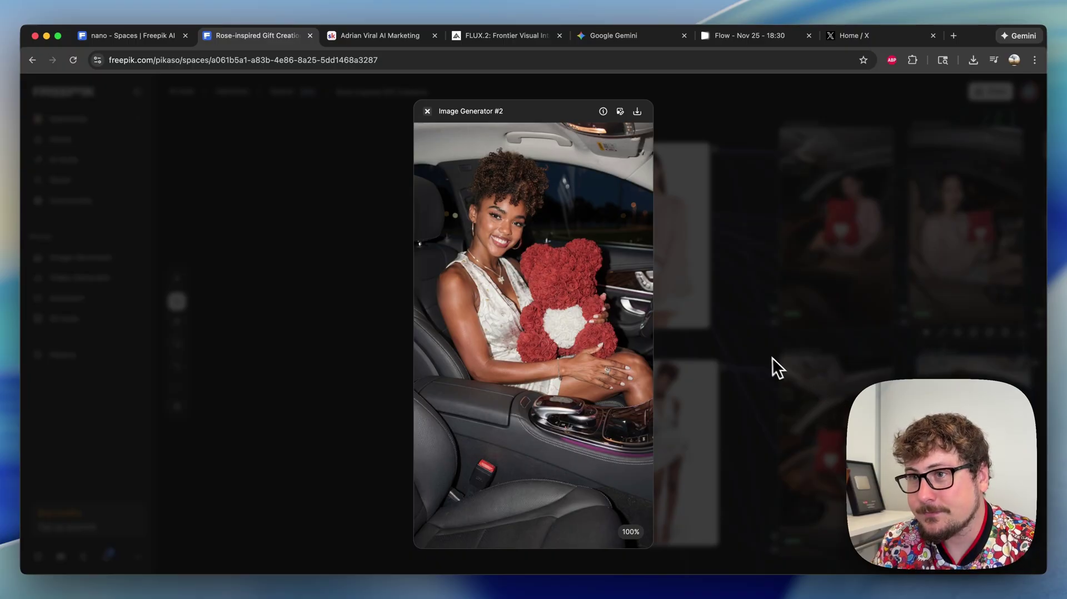
- Switch to the Skool AI marketing community tab and scroll through its pinned Nano Banana Pro posts
{"action": "key", "text": "ctrl+Tab"}
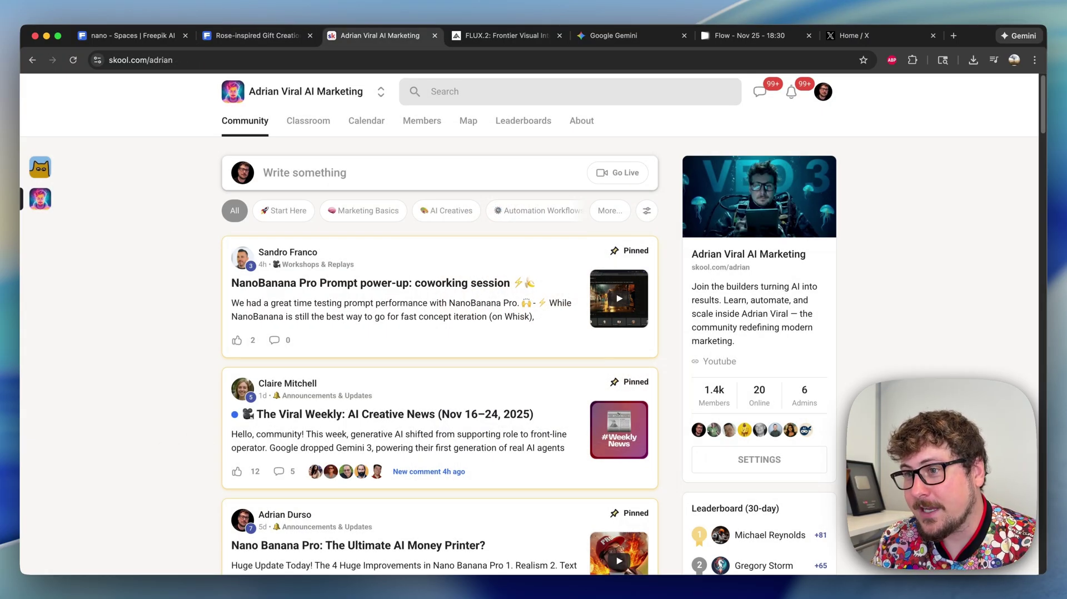
{"action": "scroll", "coordinate": [189, 416], "scroll_direction": "down", "scroll_amount": 2}
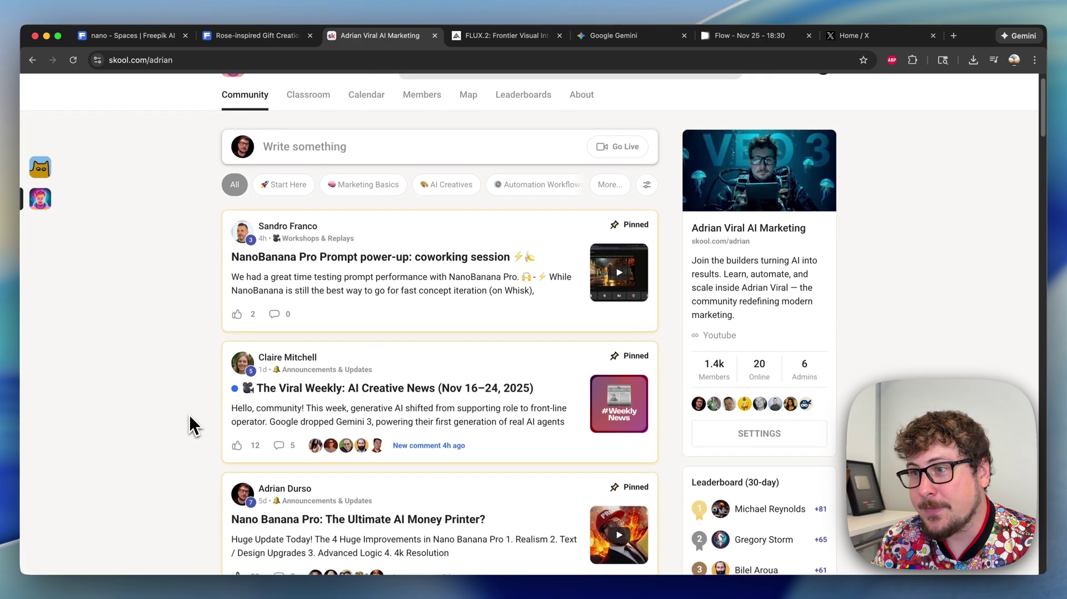
{"action": "scroll", "coordinate": [191, 422], "scroll_direction": "up", "scroll_amount": 1}
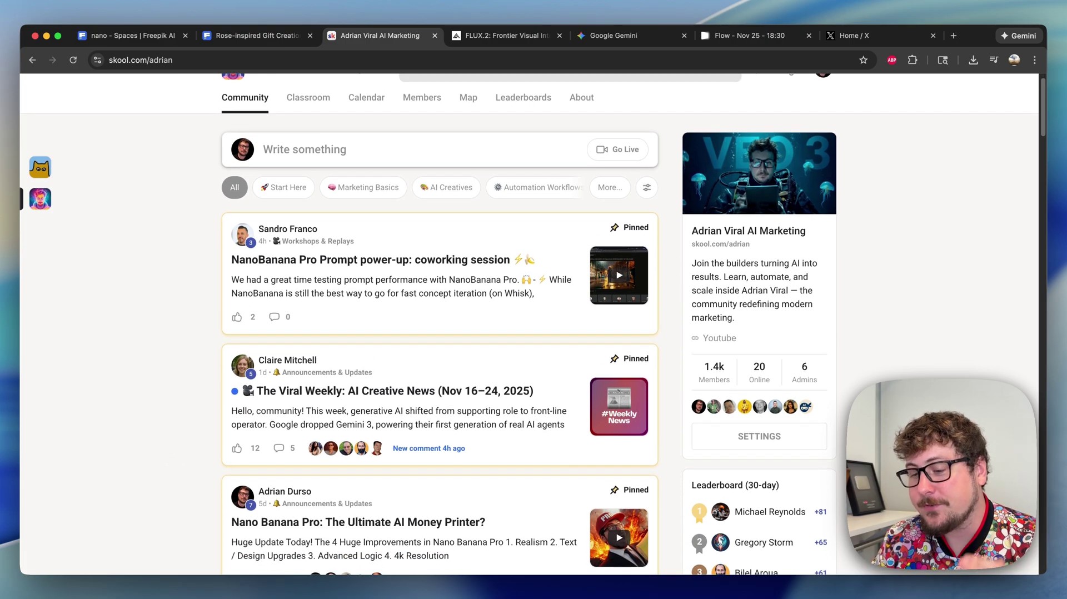
{"action": "scroll", "coordinate": [529, 325], "scroll_direction": "down", "scroll_amount": 1}
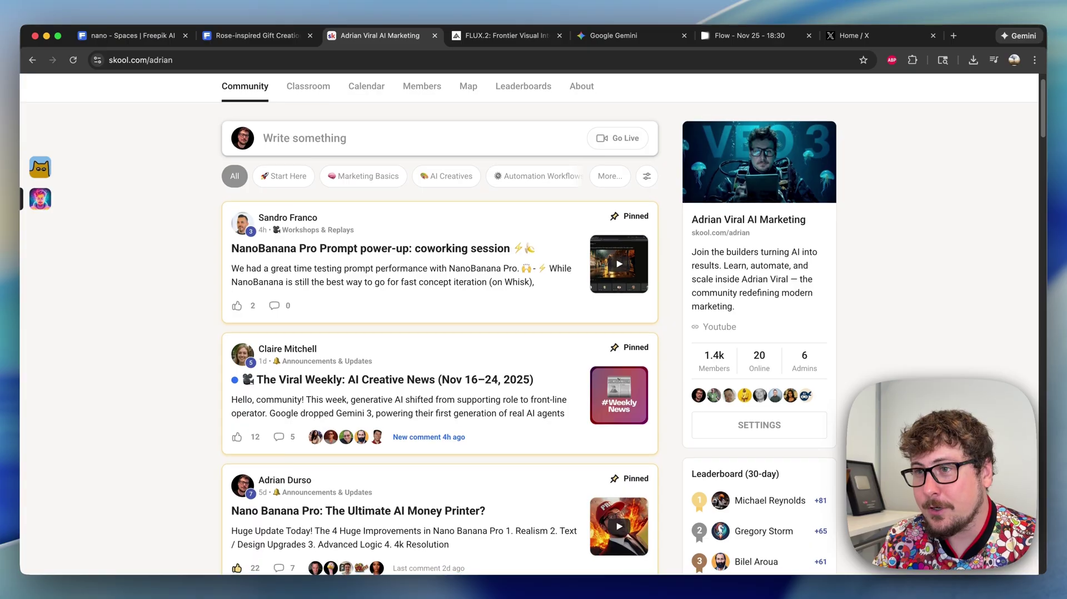
{"action": "scroll", "coordinate": [528, 342], "scroll_direction": "down", "scroll_amount": 1}
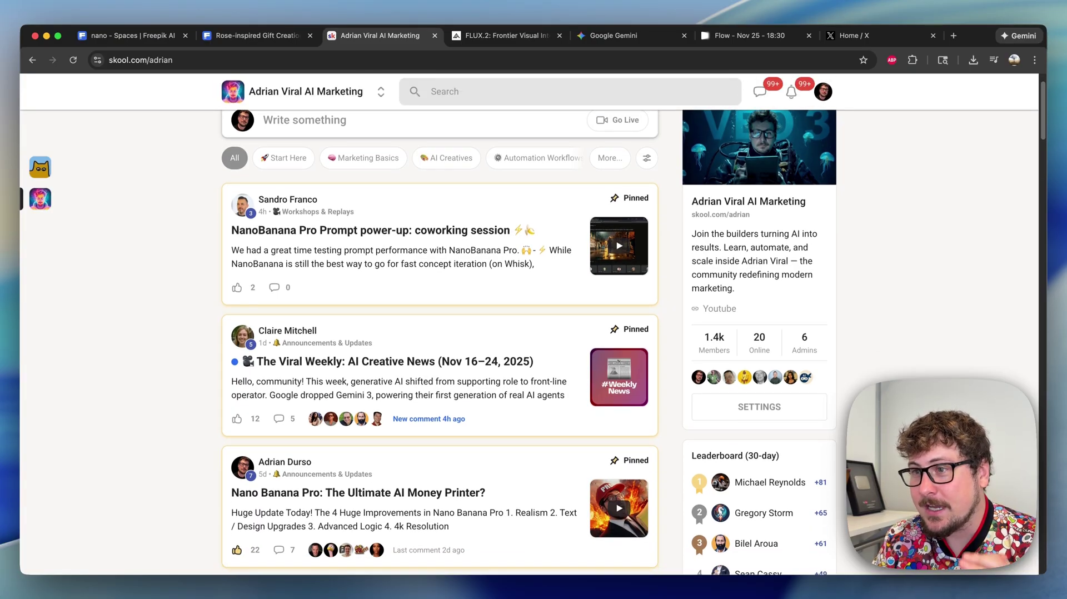
{"action": "scroll", "coordinate": [529, 342], "scroll_direction": "down", "scroll_amount": 3}
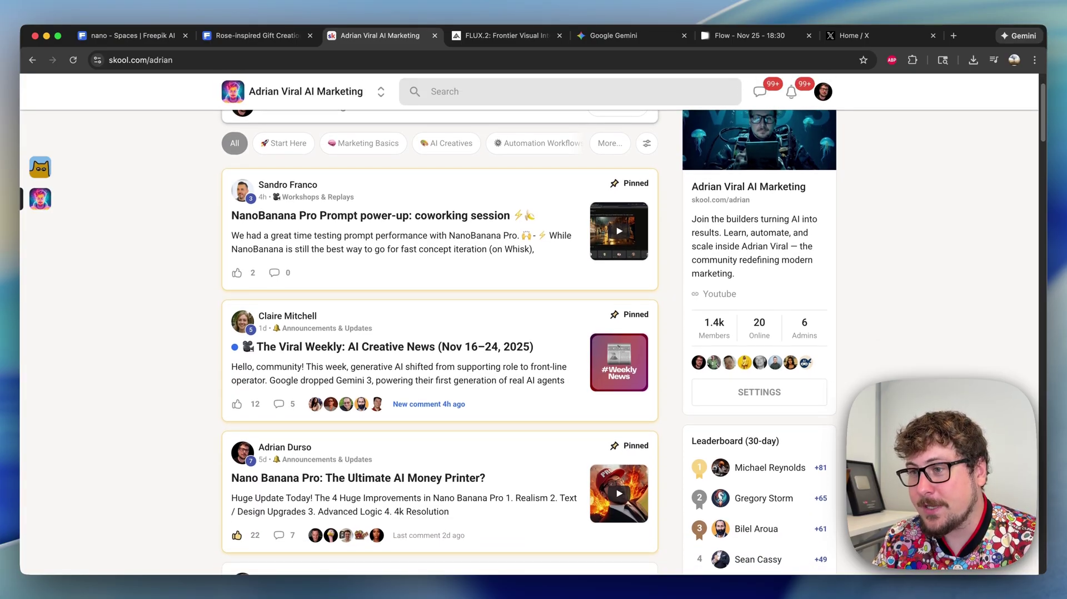
{"action": "scroll", "coordinate": [529, 342], "scroll_direction": "up", "scroll_amount": 2}
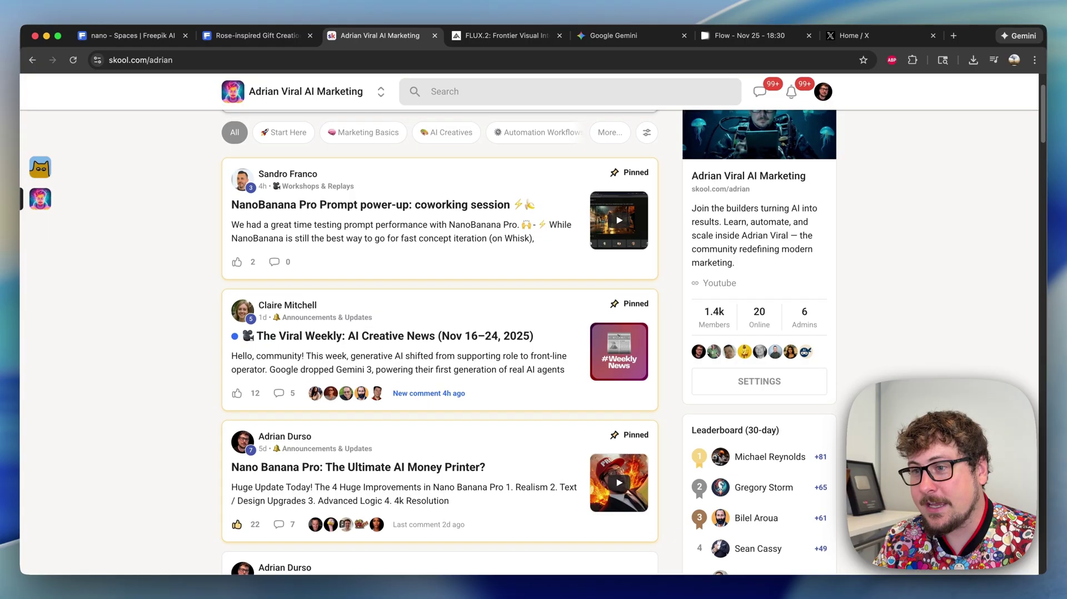